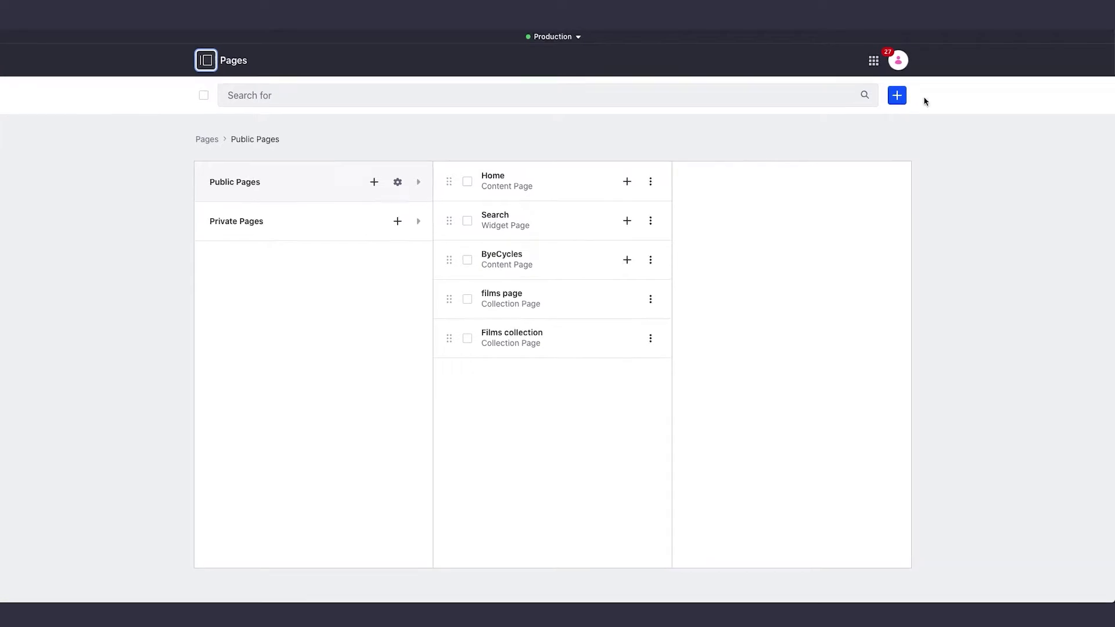
- Bring up the new-page menu offering Public Page and Public Collection Page
{"action": "left_click", "coordinate": [898, 94]}
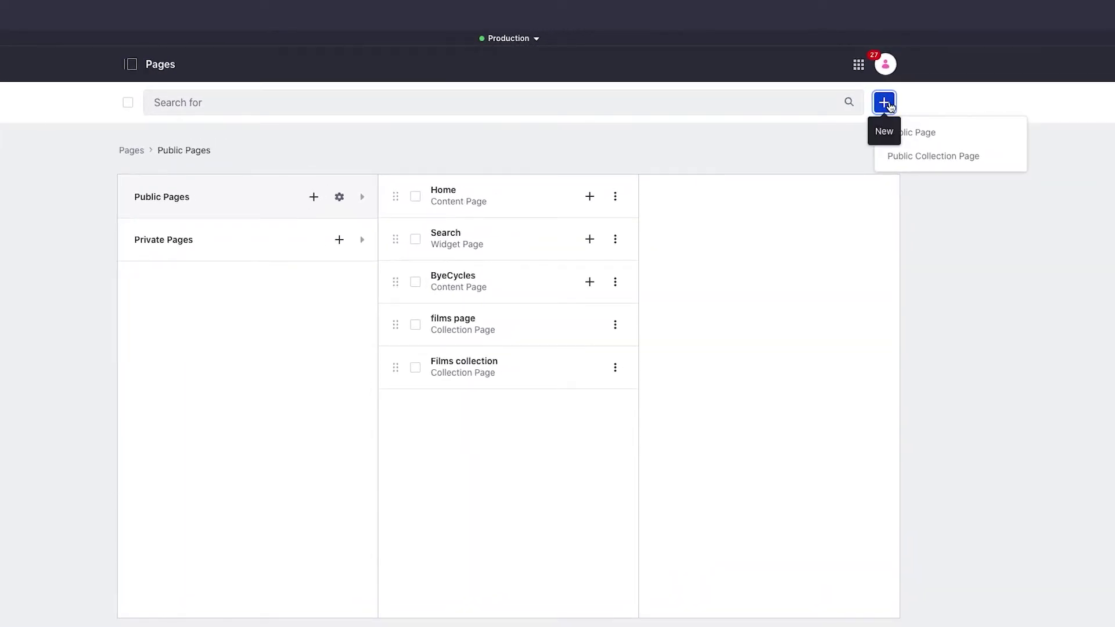
- Create the 'Trips list' collection page from the Trips page collection using the Blank master page
{"action": "left_click", "coordinate": [929, 158]}
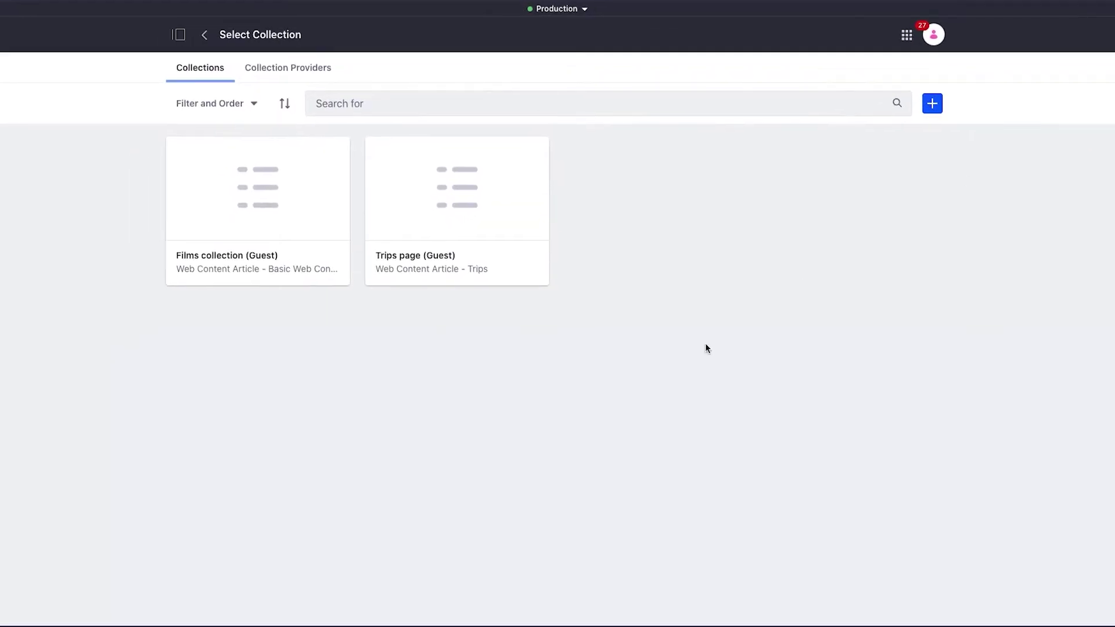
{"action": "left_click", "coordinate": [494, 234]}
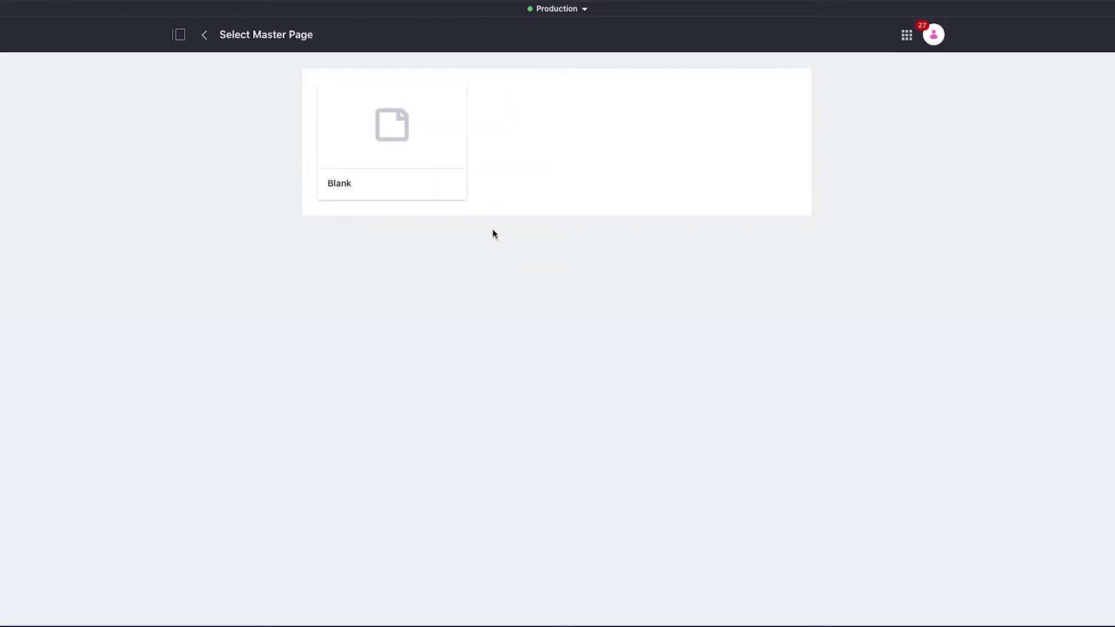
{"action": "left_click", "coordinate": [407, 141]}
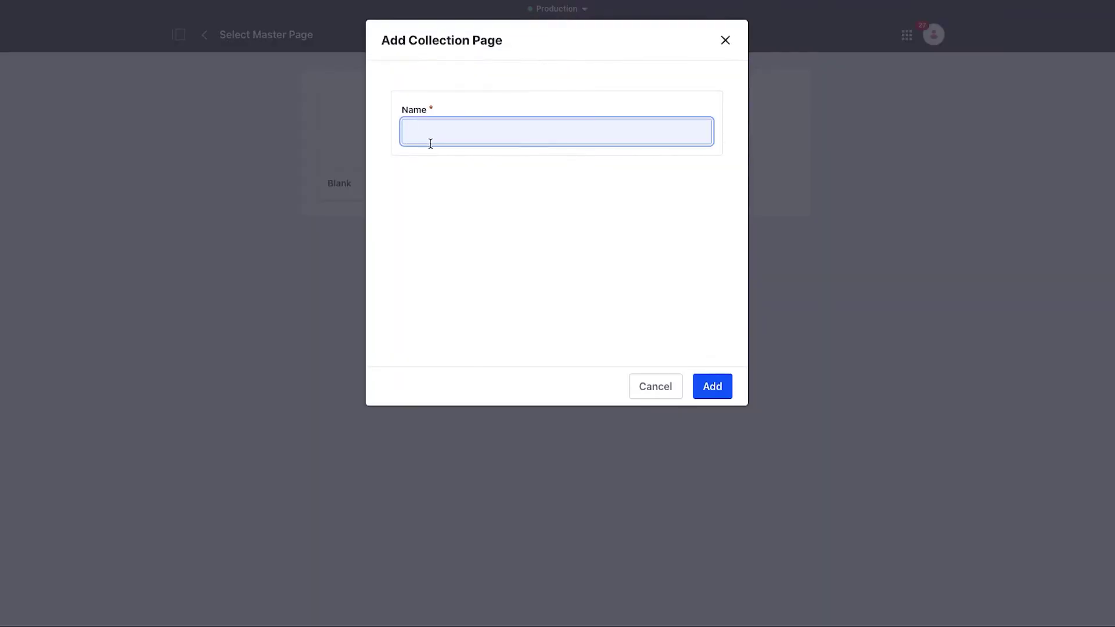
{"action": "type", "text": "Trips list"}
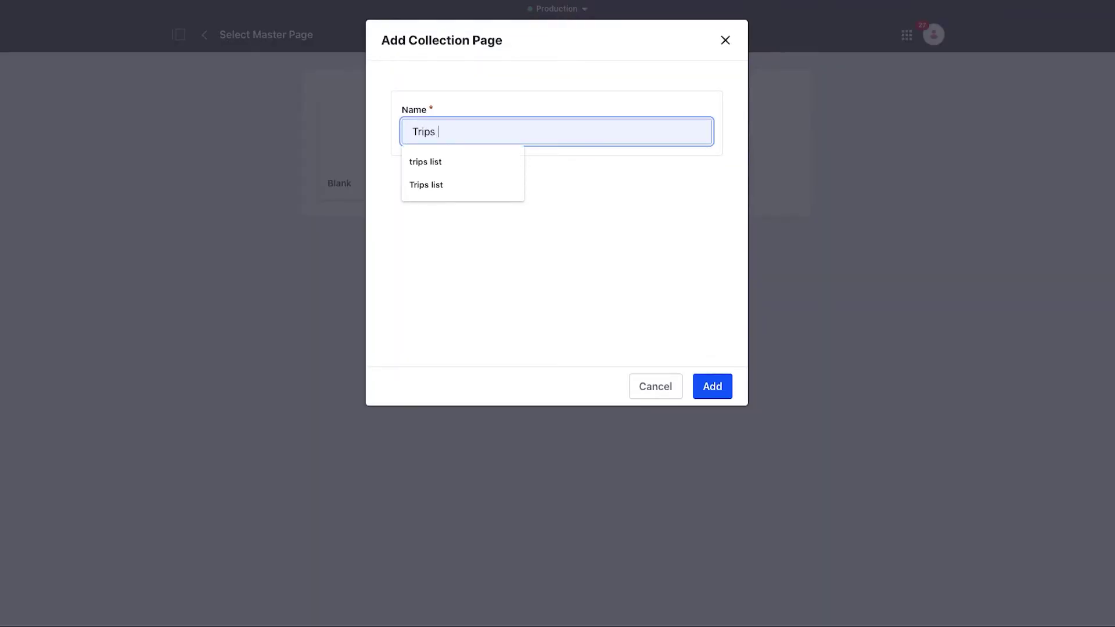
{"action": "left_click", "coordinate": [718, 386]}
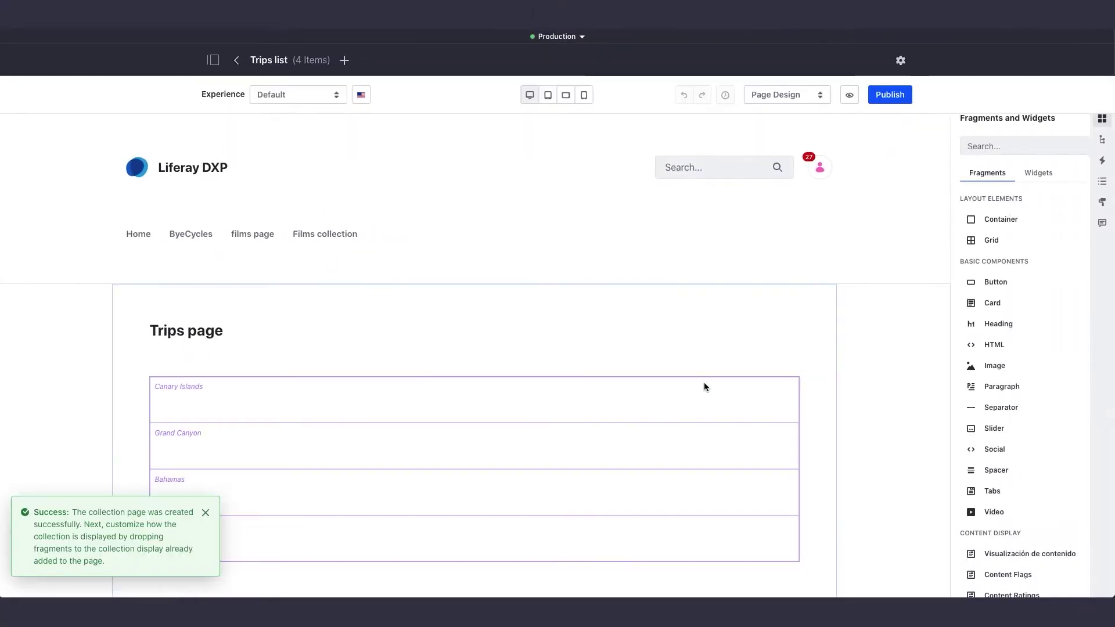
- Change the page heading text to 'My favourite destinations'
{"action": "left_click", "coordinate": [205, 512]}
{"action": "scroll", "coordinate": [417, 285], "scroll_direction": "down", "scroll_amount": 1}
{"action": "scroll", "coordinate": [416, 286], "scroll_direction": "down", "scroll_amount": 1}
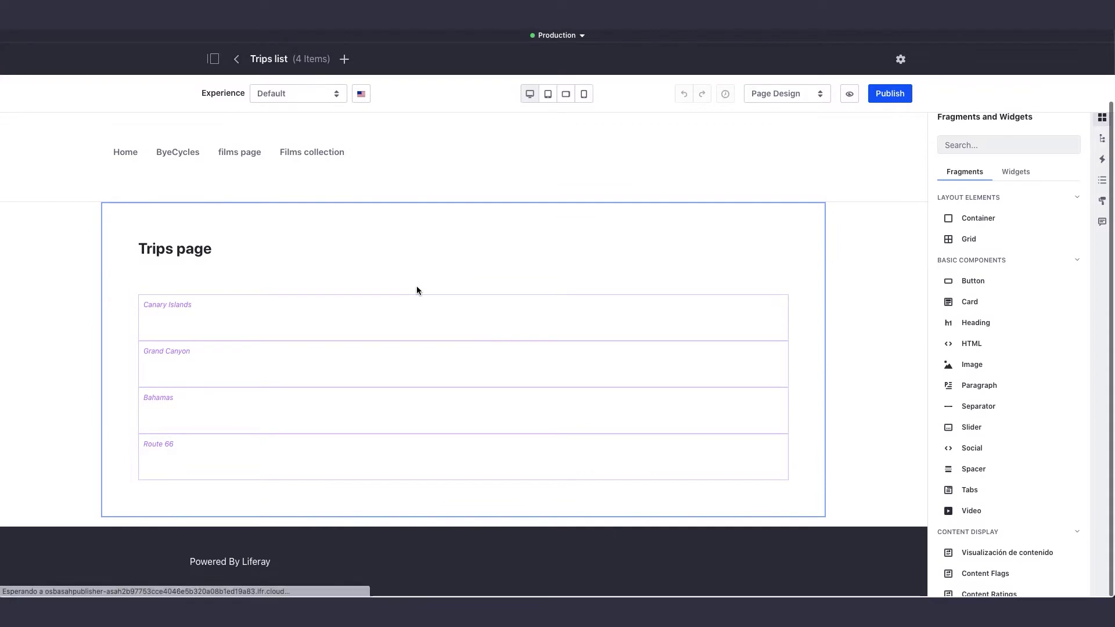
{"action": "left_click", "coordinate": [192, 256]}
{"action": "double_click", "coordinate": [199, 255]}
{"action": "type", "text": "My favourite"}
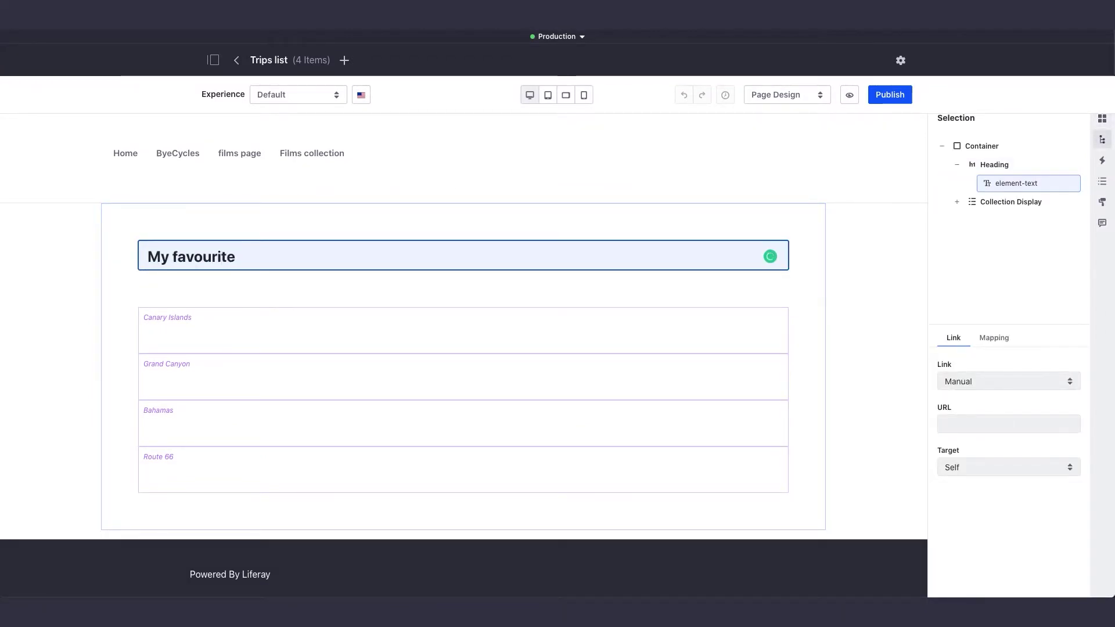
{"action": "type", "text": " destinations"}
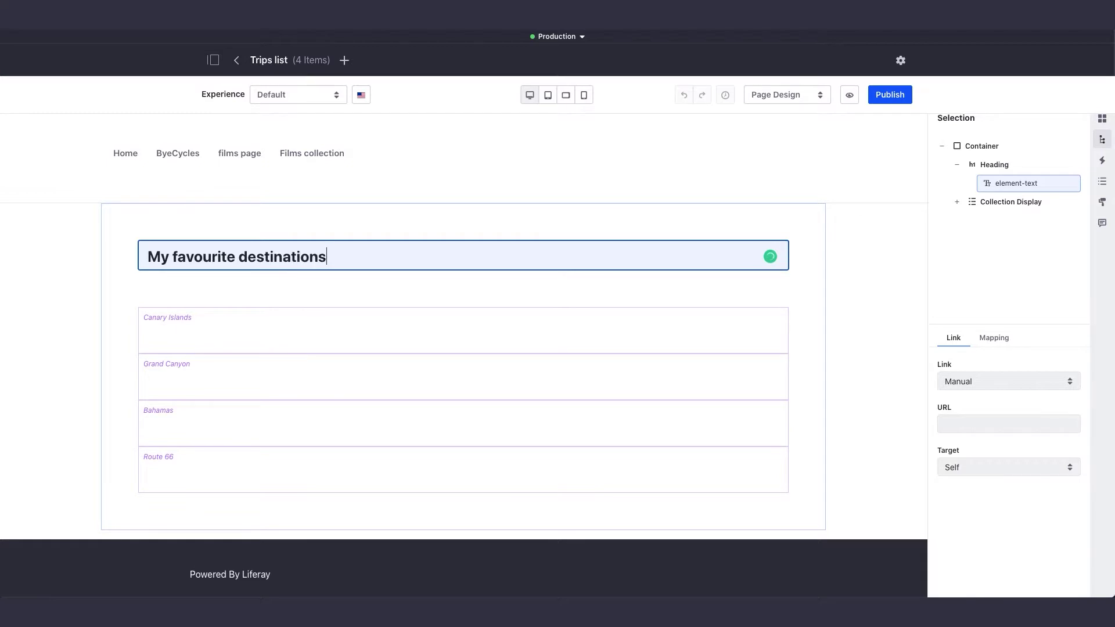
{"action": "left_click", "coordinate": [267, 284]}
- Set the trips collection display to a 2 Columns layout
{"action": "left_click", "coordinate": [450, 327]}
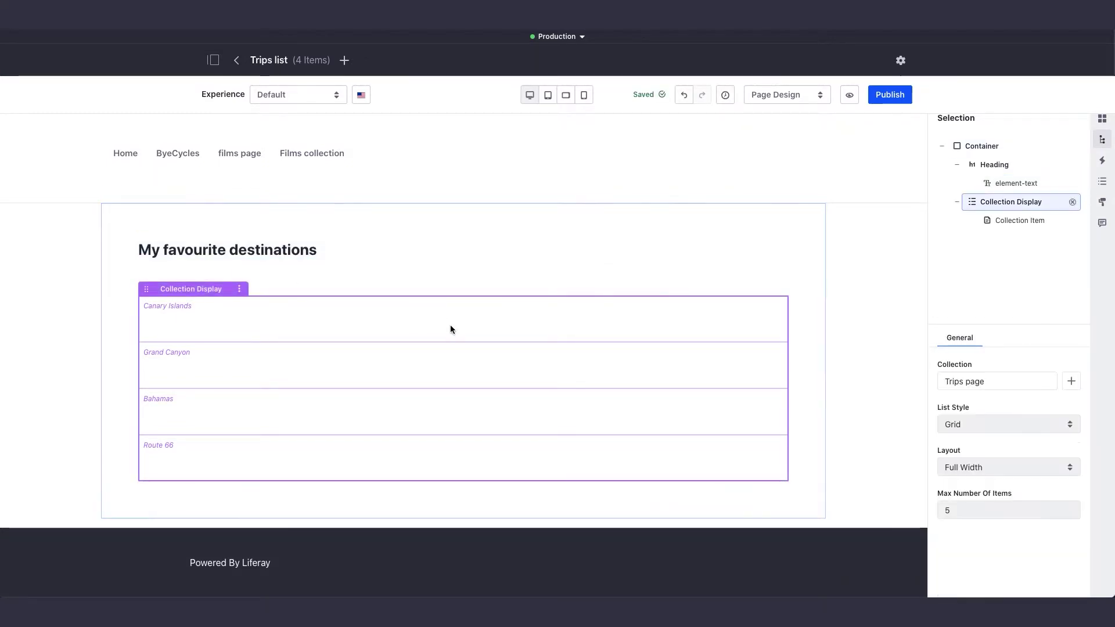
{"action": "left_click", "coordinate": [966, 468]}
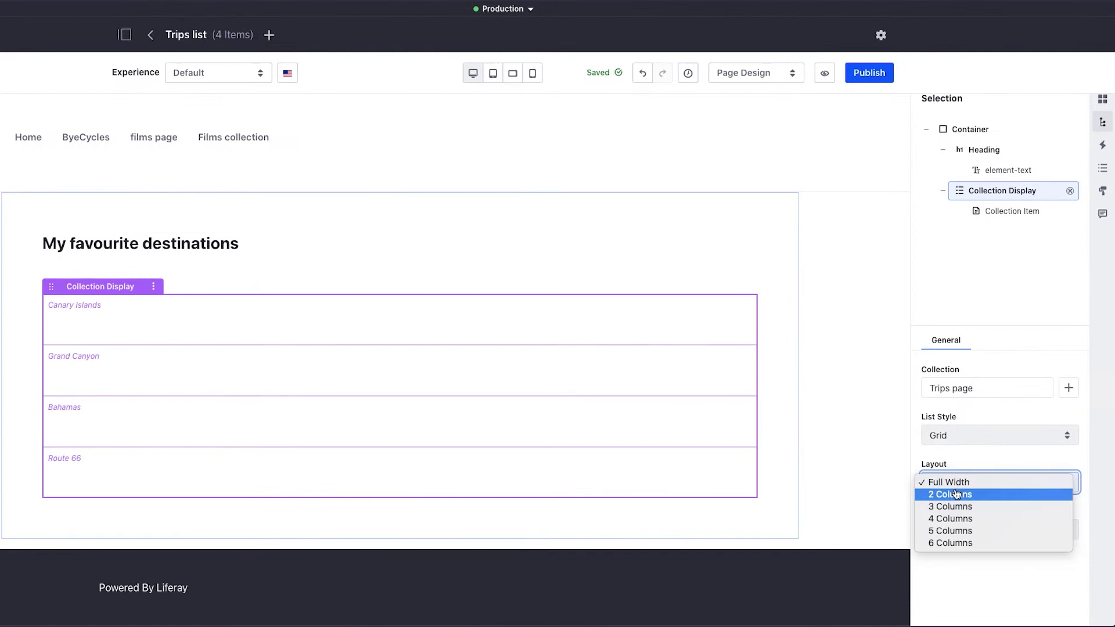
{"action": "left_click", "coordinate": [957, 494]}
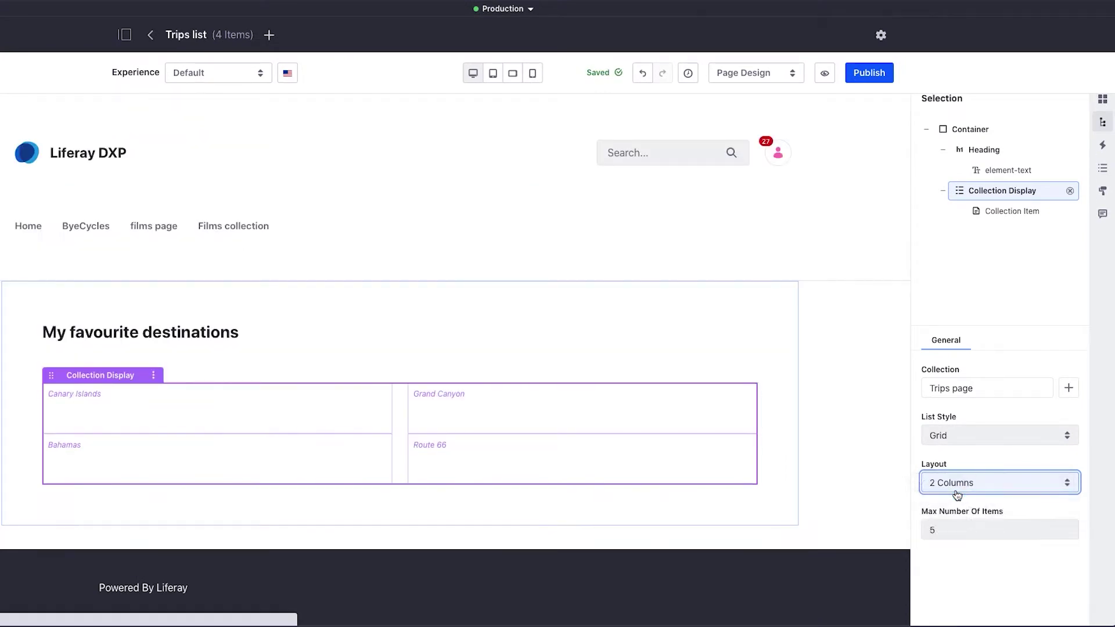
- Add a container and a card fragment into each collection item
{"action": "left_click", "coordinate": [1103, 101]}
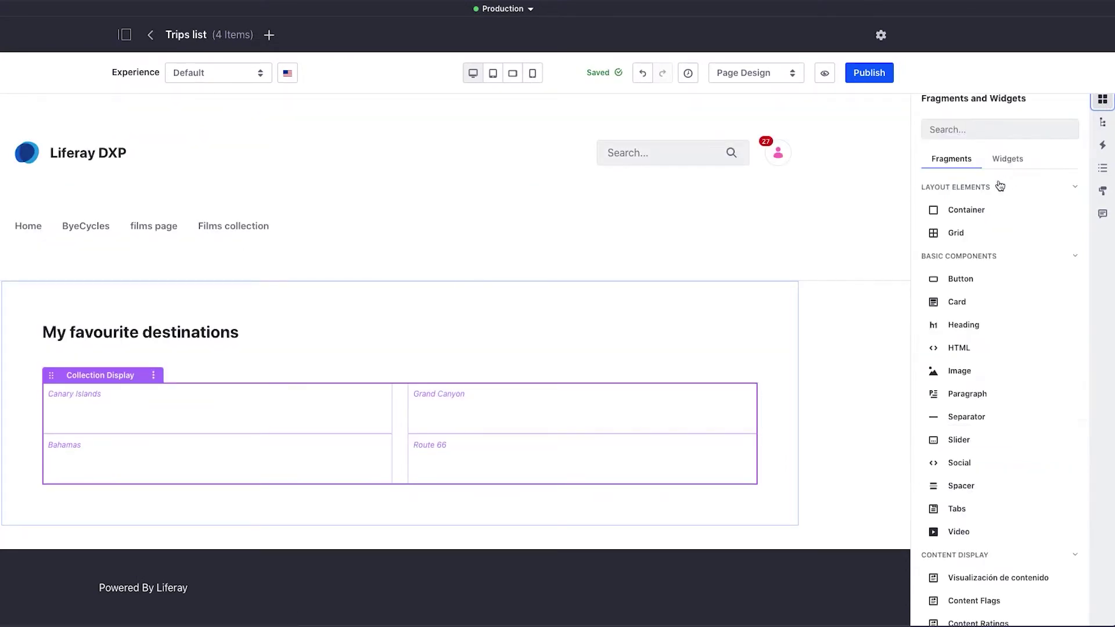
{"action": "left_click_drag", "start_coordinate": [967, 209], "coordinate": [305, 415]}
{"action": "scroll", "coordinate": [305, 416], "scroll_direction": "down", "scroll_amount": 2}
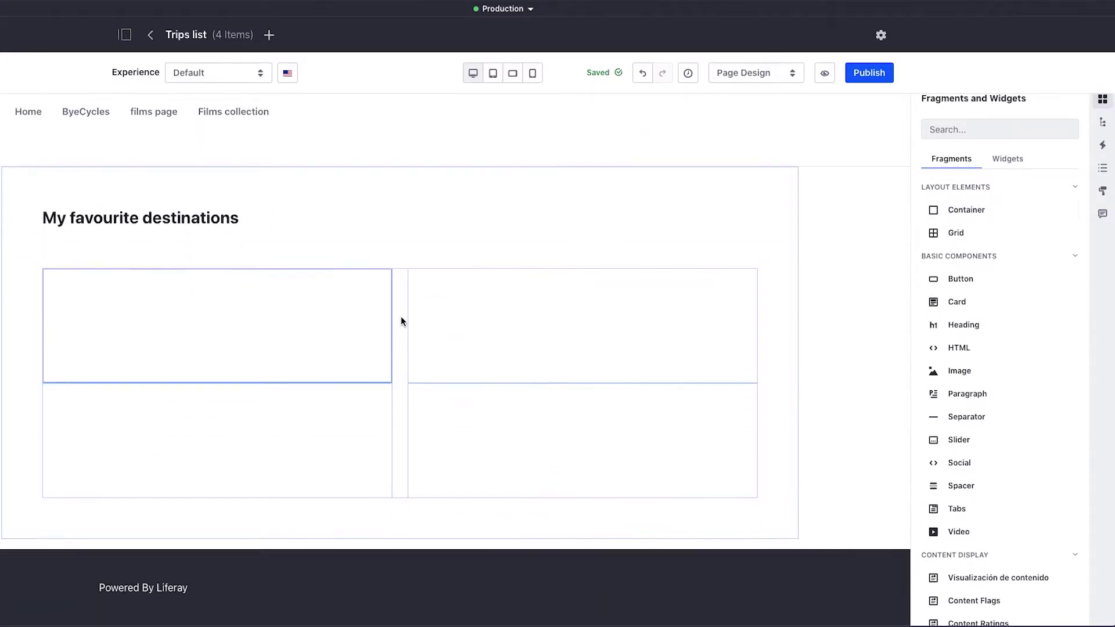
{"action": "left_click_drag", "start_coordinate": [957, 306], "coordinate": [303, 309]}
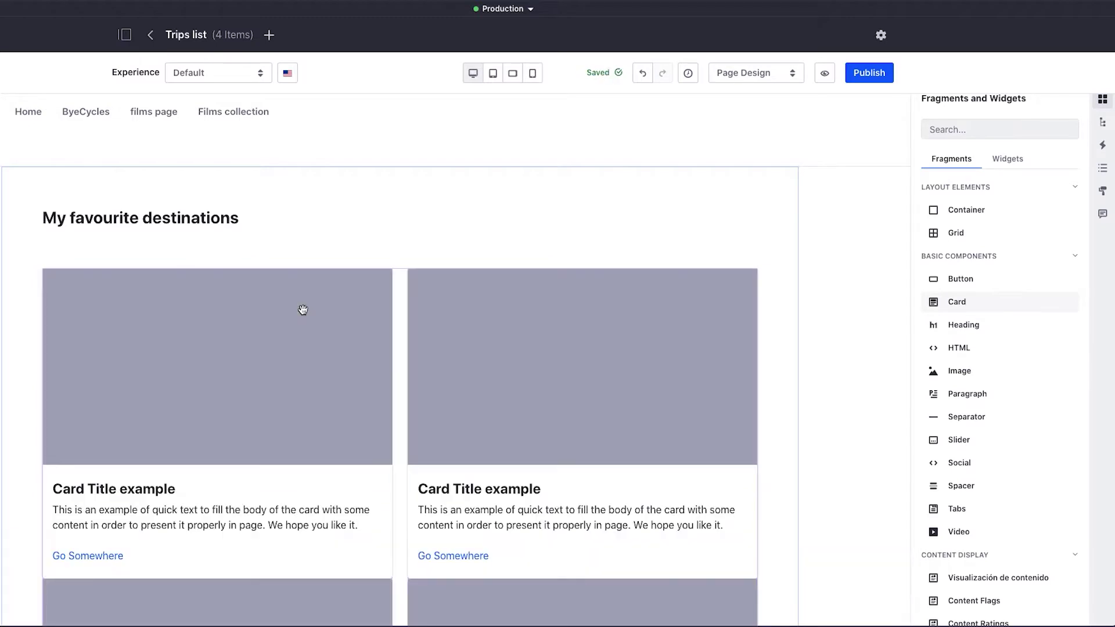
{"action": "scroll", "coordinate": [303, 310], "scroll_direction": "down", "scroll_amount": 1}
- Map each card image to the trip's Location Image field
{"action": "left_click", "coordinate": [311, 284]}
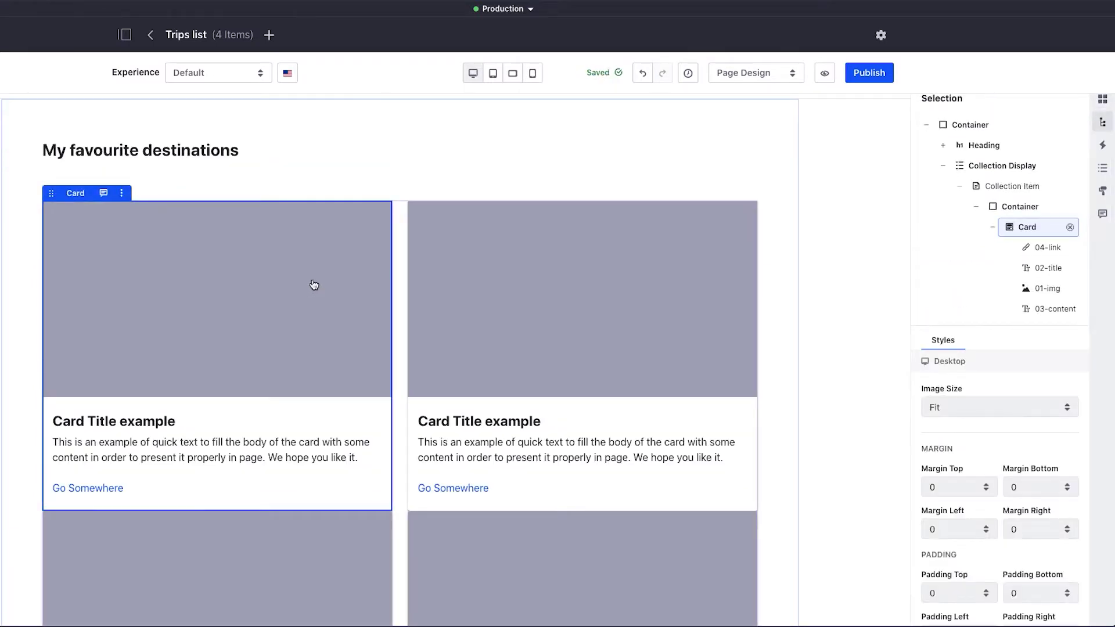
{"action": "left_click", "coordinate": [314, 284]}
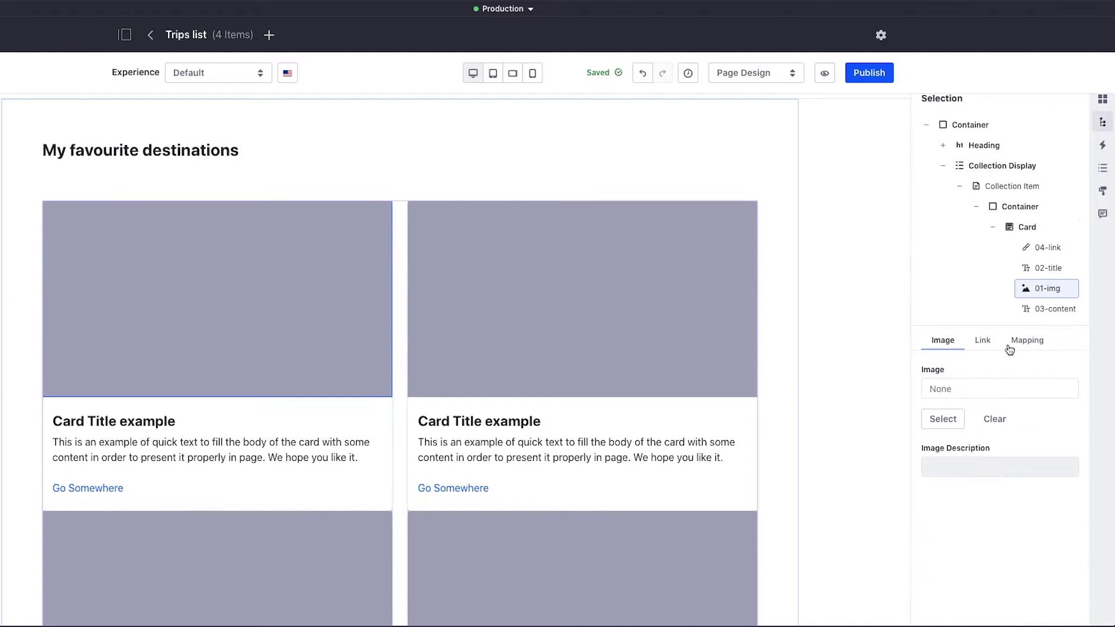
{"action": "left_click", "coordinate": [1030, 341]}
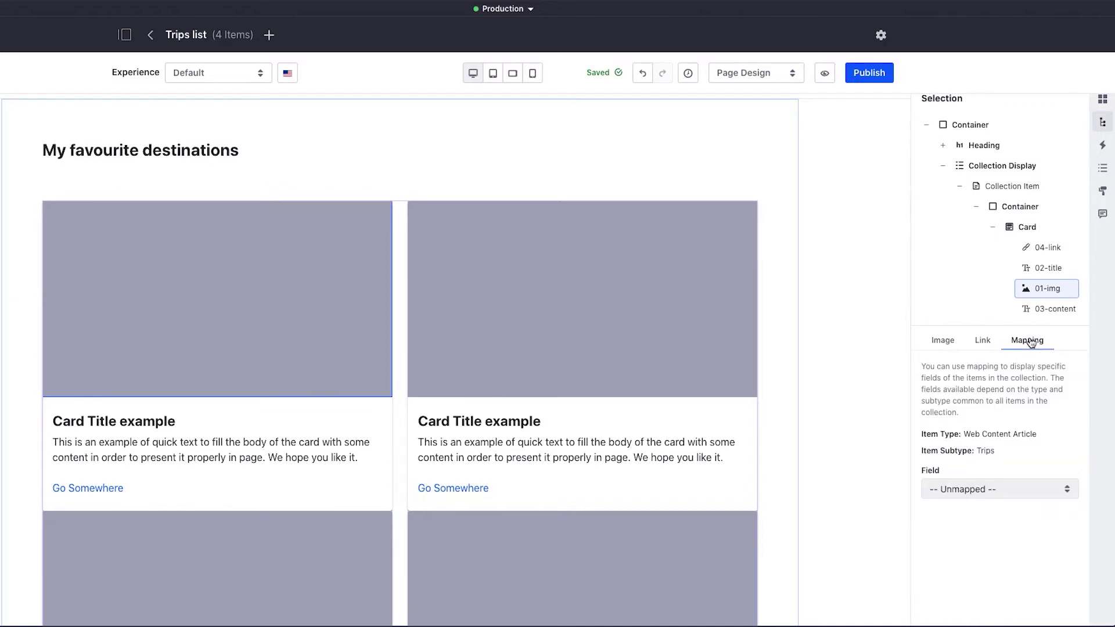
{"action": "left_click", "coordinate": [968, 490]}
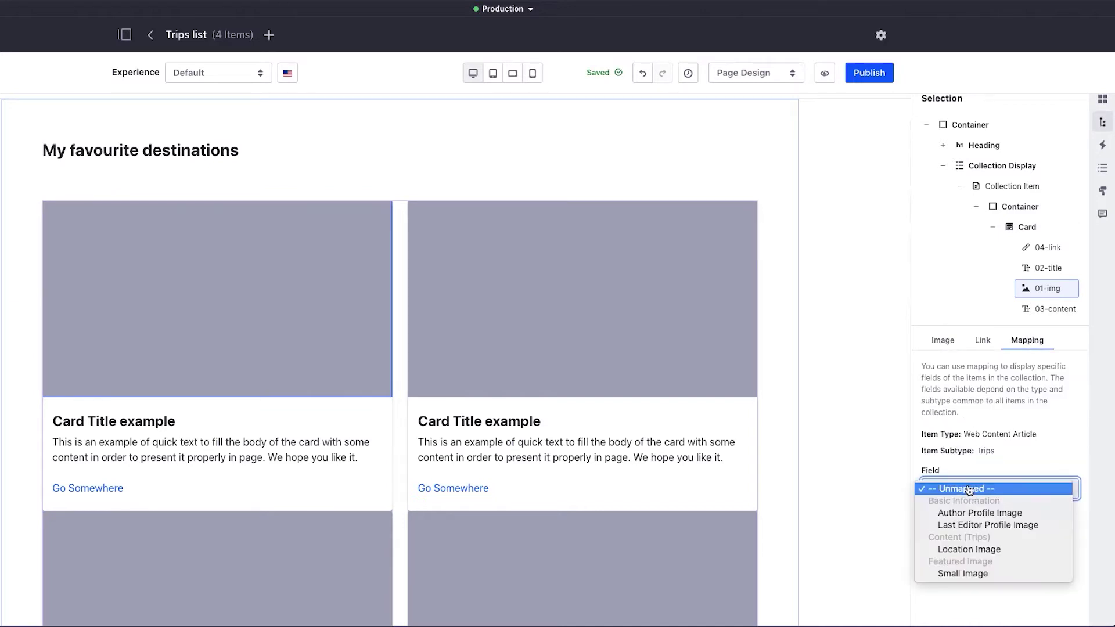
{"action": "left_click", "coordinate": [980, 550]}
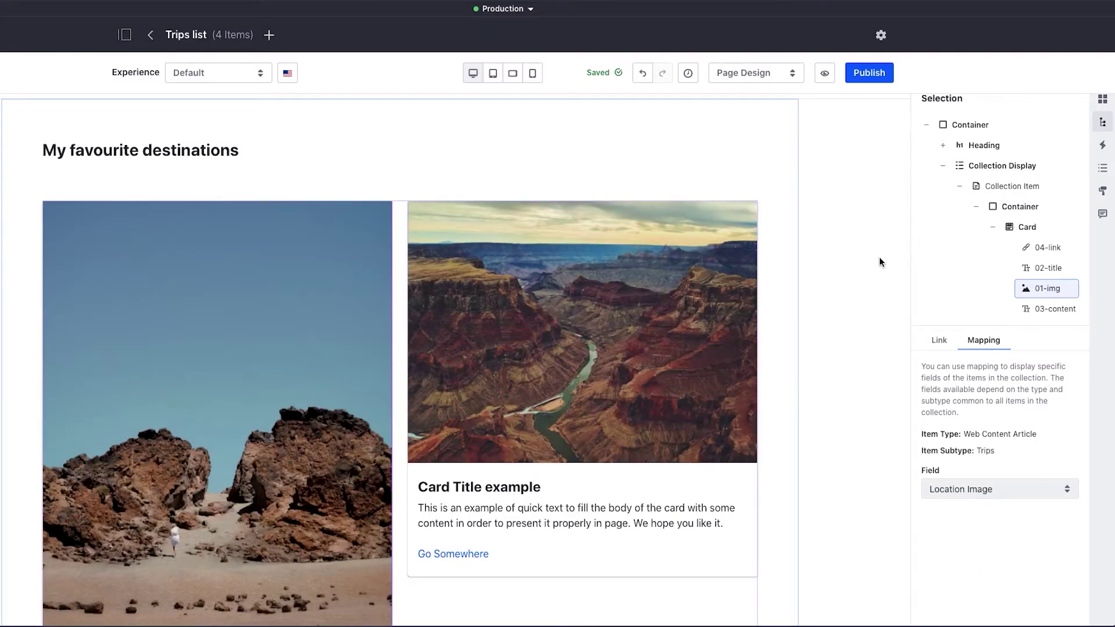
- Map the card title to Title and the card body text to Location abstract
{"action": "scroll", "coordinate": [668, 244], "scroll_direction": "down", "scroll_amount": 3}
{"action": "left_click", "coordinate": [134, 461]}
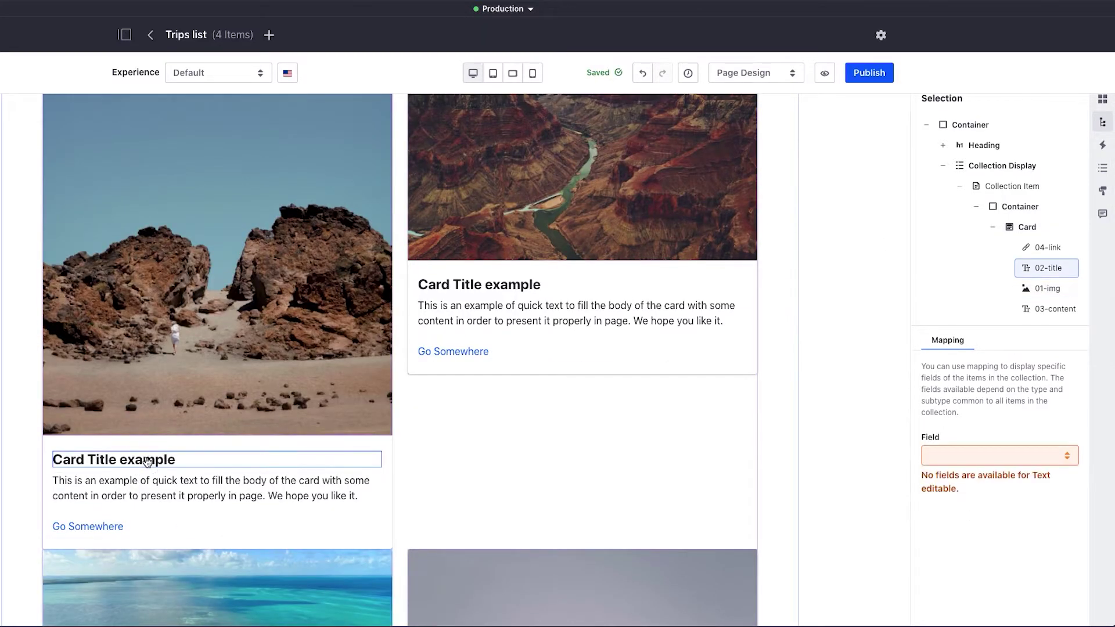
{"action": "left_click", "coordinate": [990, 489]}
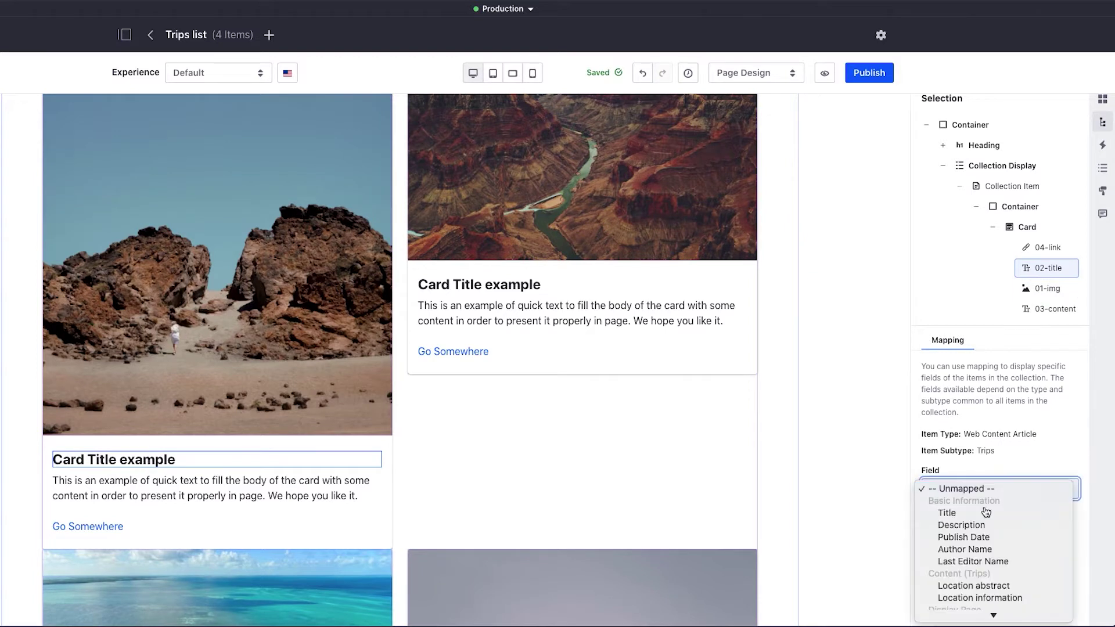
{"action": "left_click", "coordinate": [984, 514]}
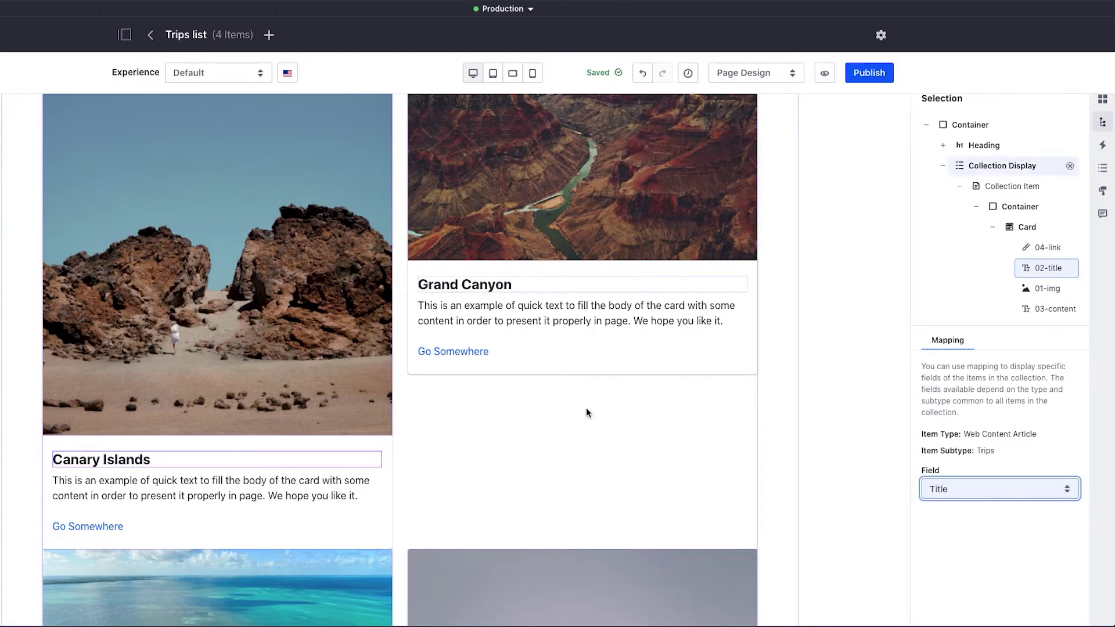
{"action": "left_click", "coordinate": [273, 491]}
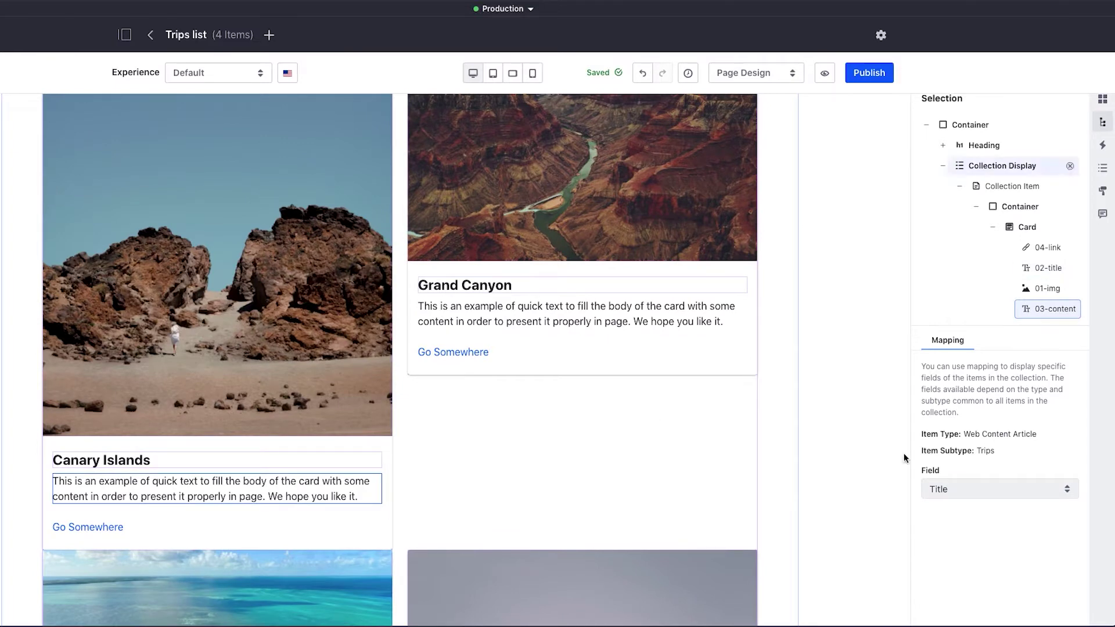
{"action": "left_click", "coordinate": [991, 489]}
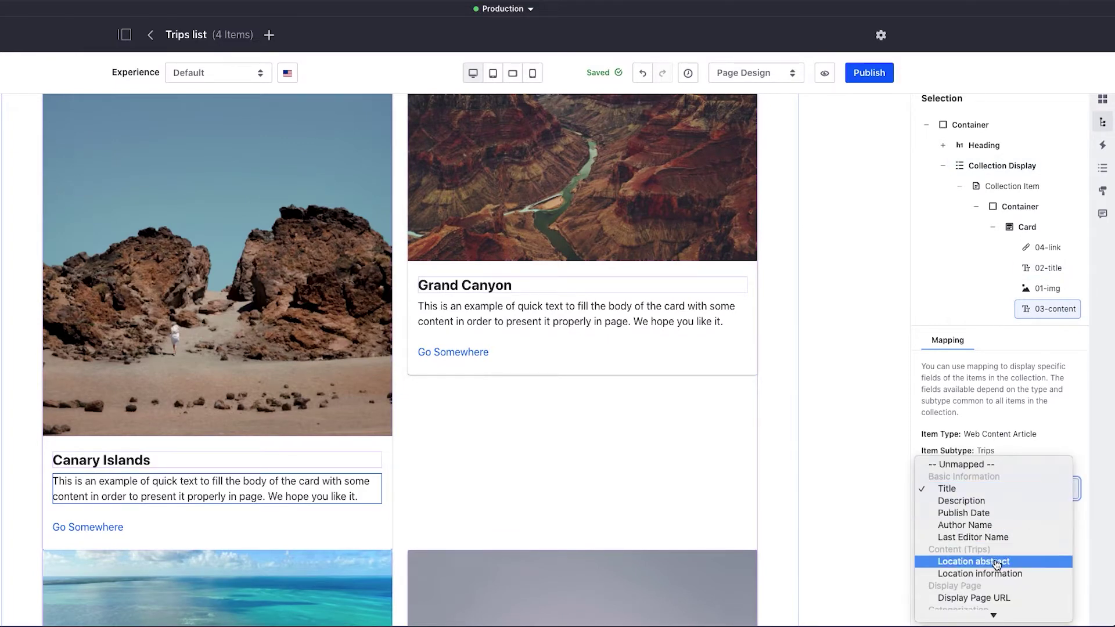
{"action": "left_click", "coordinate": [995, 562]}
- Set the card link's source to From Content Field
{"action": "left_click", "coordinate": [1048, 247]}
{"action": "left_click", "coordinate": [941, 341]}
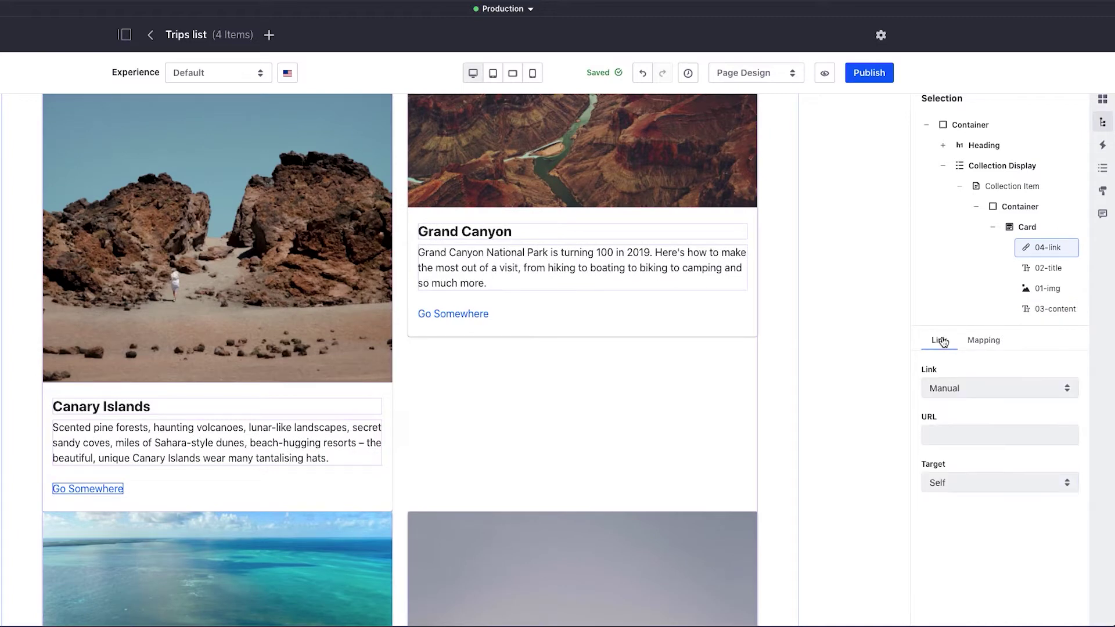
{"action": "left_click", "coordinate": [1011, 388]}
{"action": "left_click", "coordinate": [961, 369]}
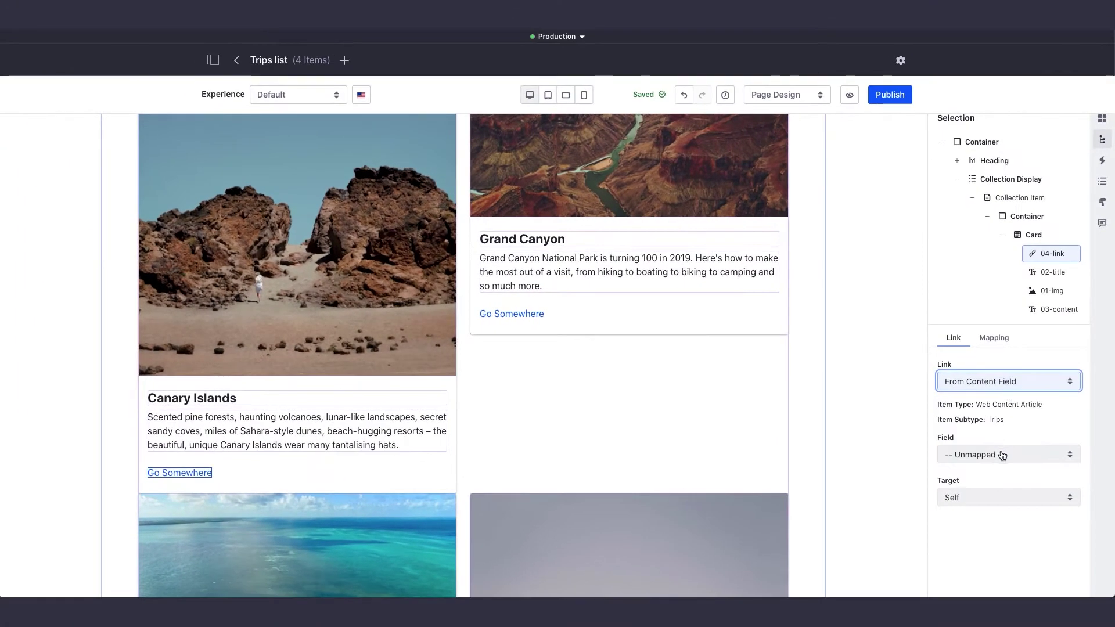
{"action": "left_click", "coordinate": [1002, 454]}
{"action": "left_click", "coordinate": [1005, 583]}
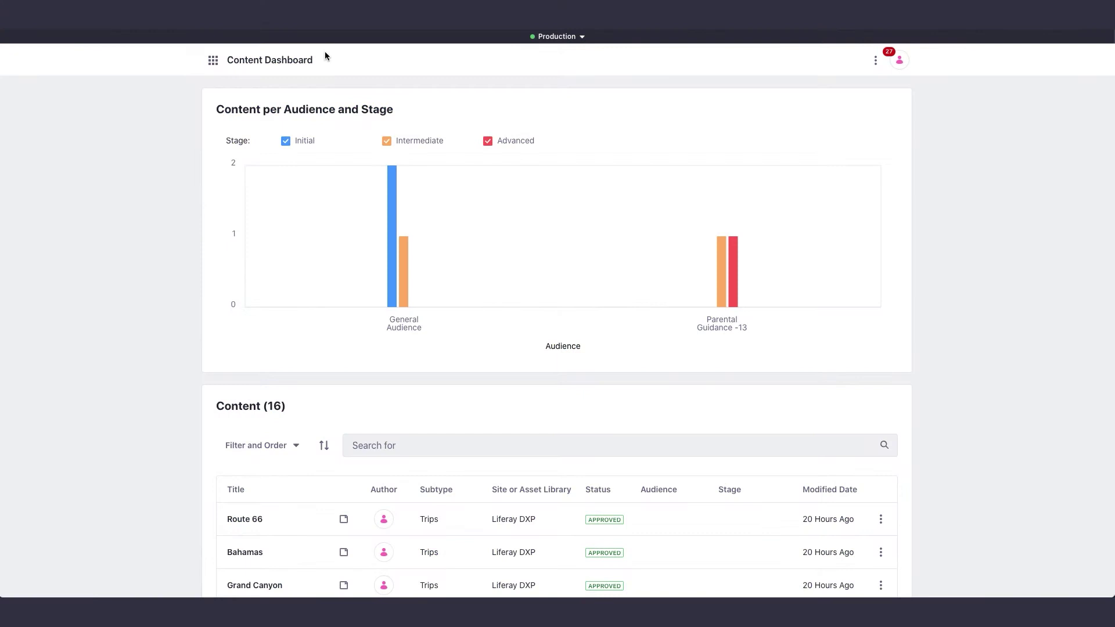
- Review the Content Dashboard's audience and stage chart and its Content table
{"action": "left_click", "coordinate": [215, 61]}
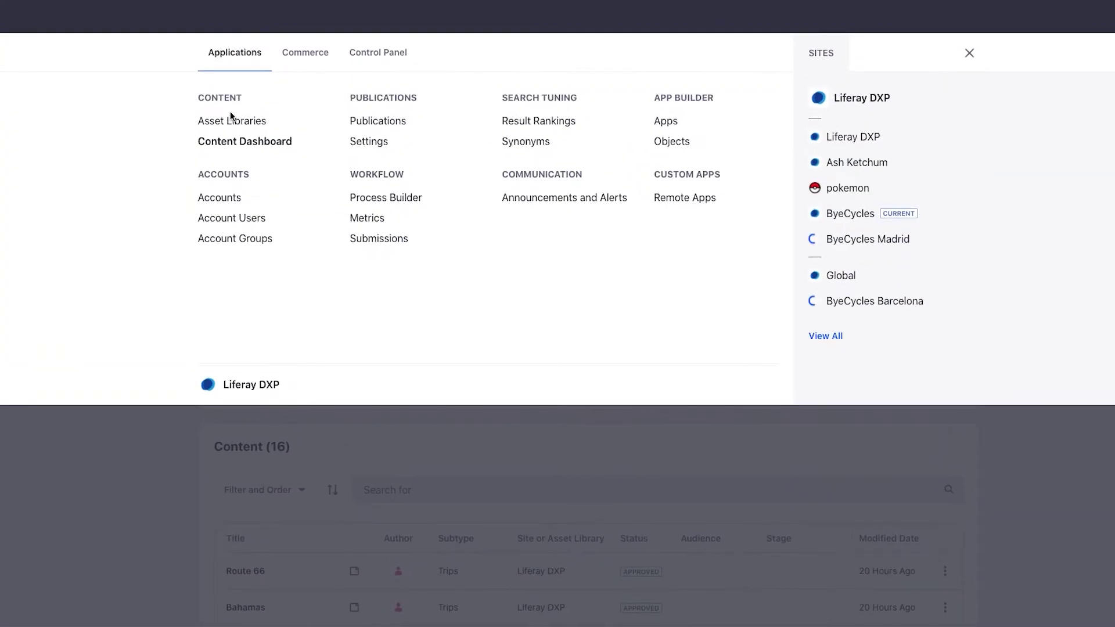
{"action": "left_click", "coordinate": [168, 432]}
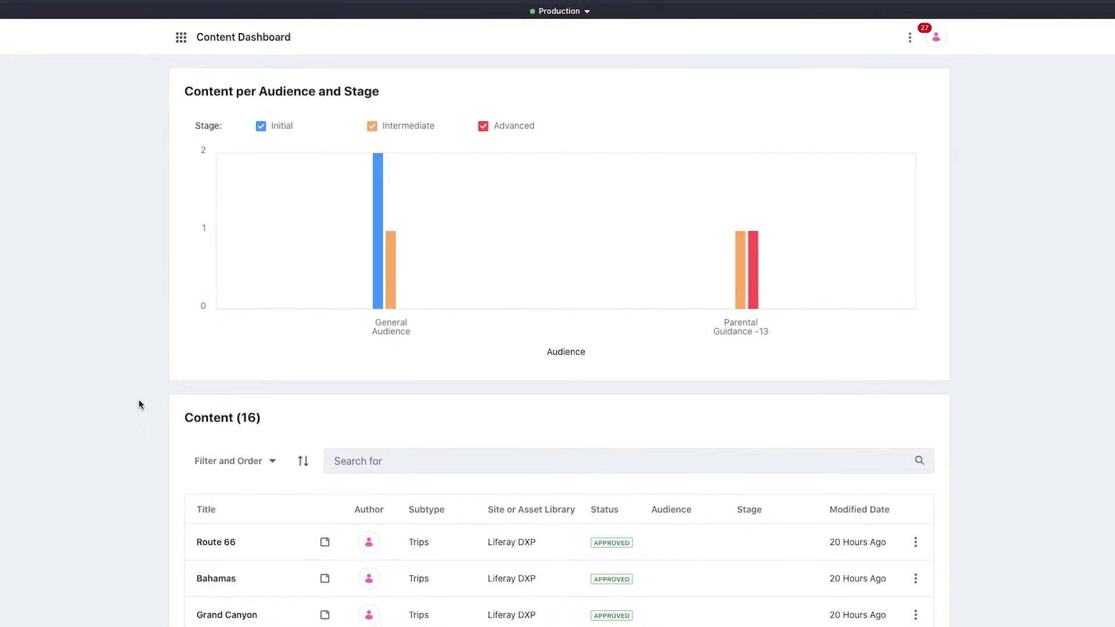
{"action": "scroll", "coordinate": [149, 310], "scroll_direction": "down", "scroll_amount": 1}
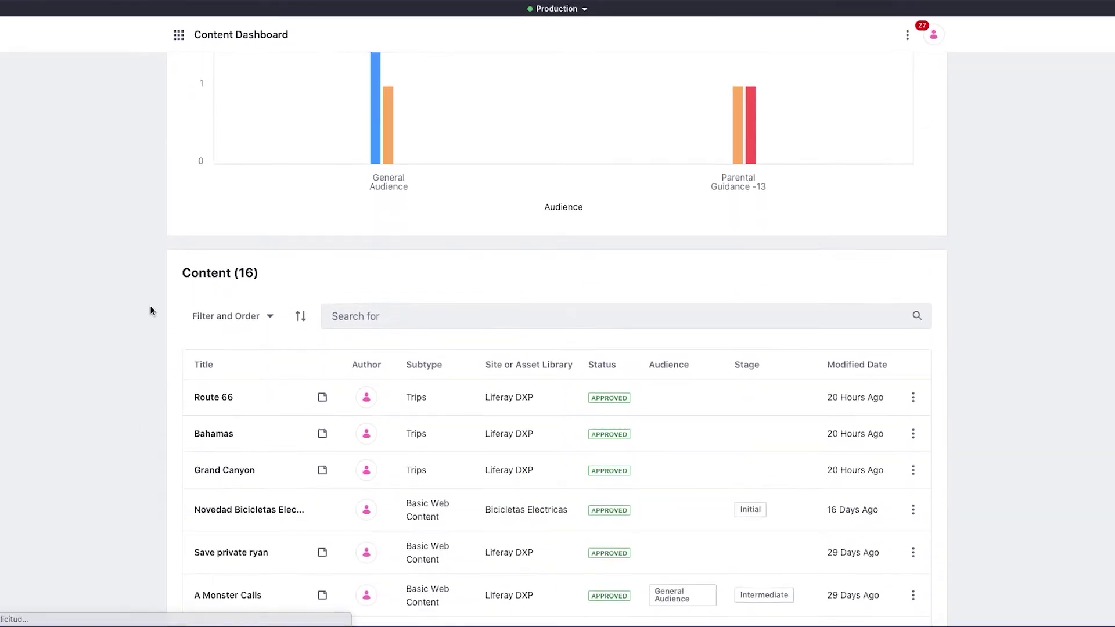
{"action": "scroll", "coordinate": [149, 311], "scroll_direction": "down", "scroll_amount": 5}
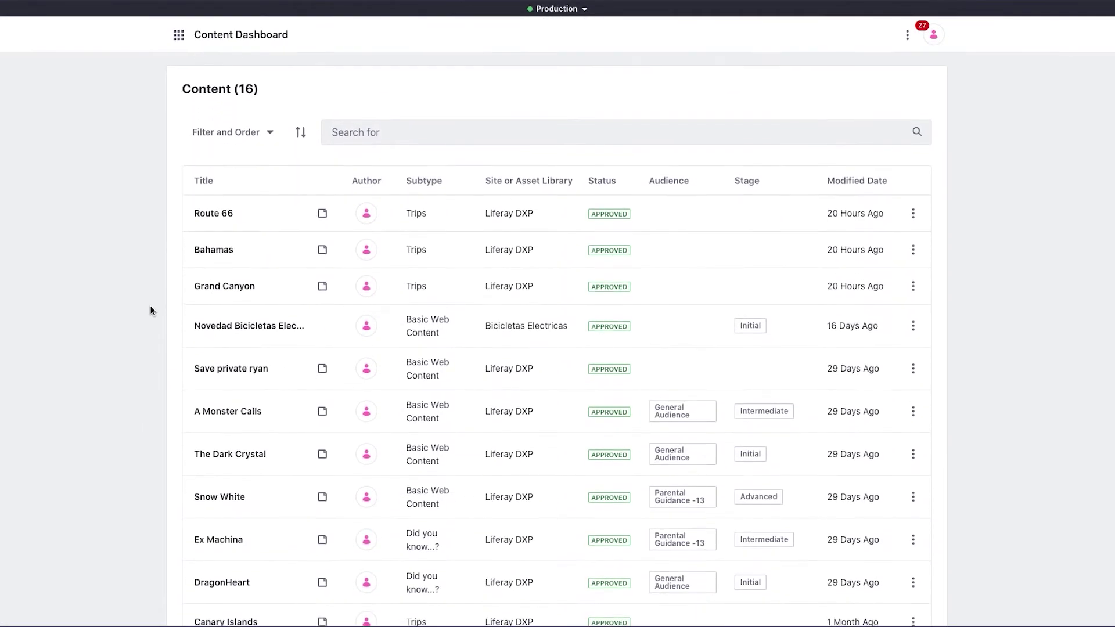
{"action": "scroll", "coordinate": [150, 311], "scroll_direction": "down", "scroll_amount": 8}
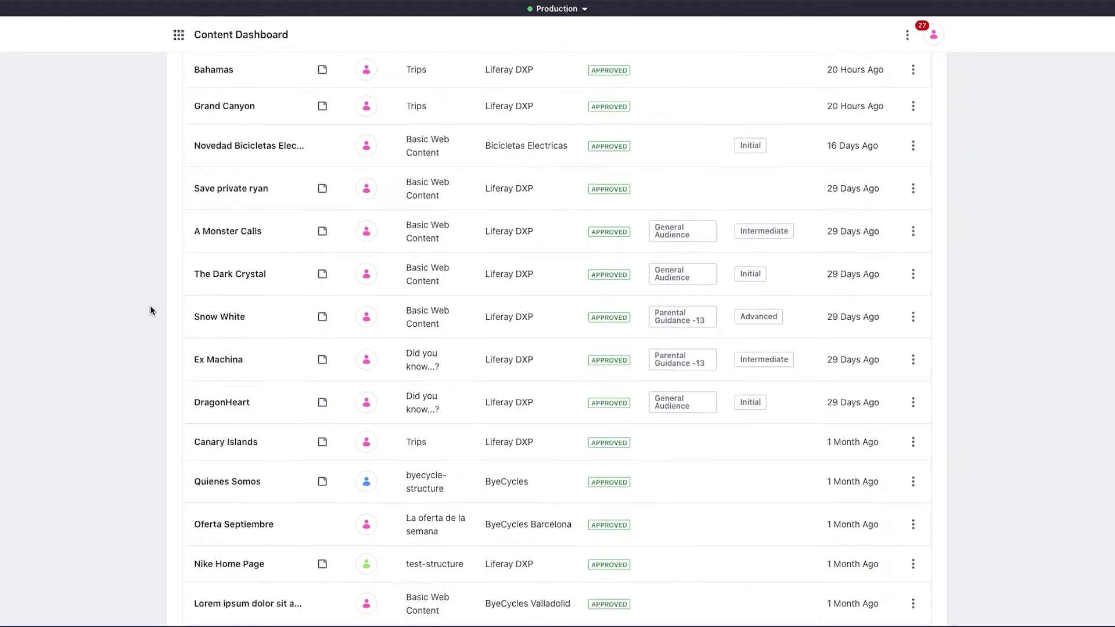
{"action": "scroll", "coordinate": [150, 311], "scroll_direction": "up", "scroll_amount": 11}
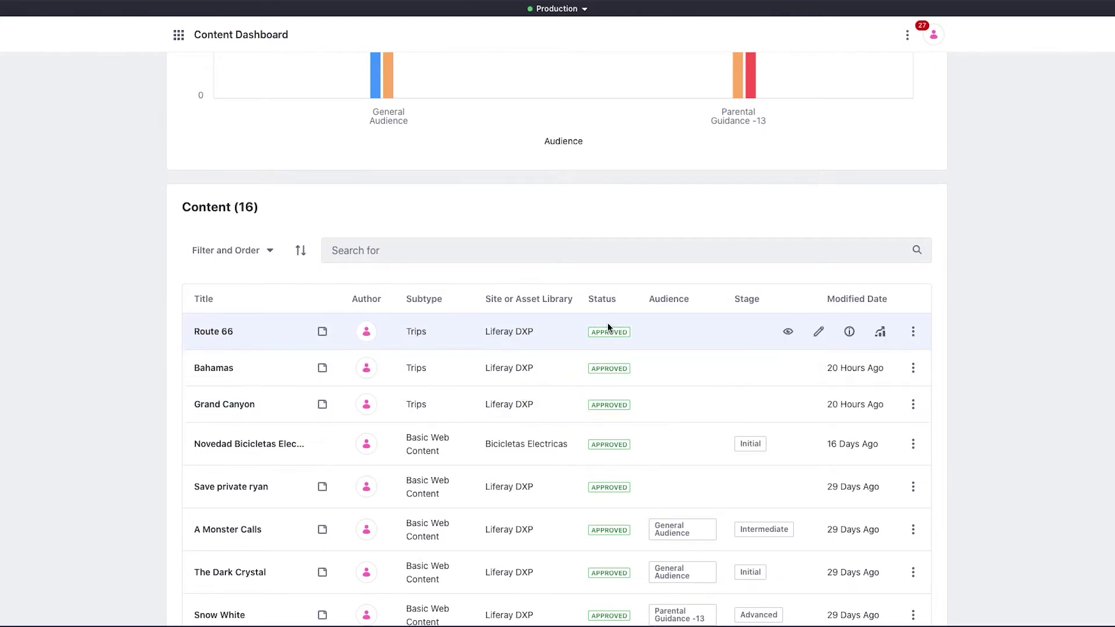
{"action": "scroll", "coordinate": [607, 325], "scroll_direction": "down", "scroll_amount": 2}
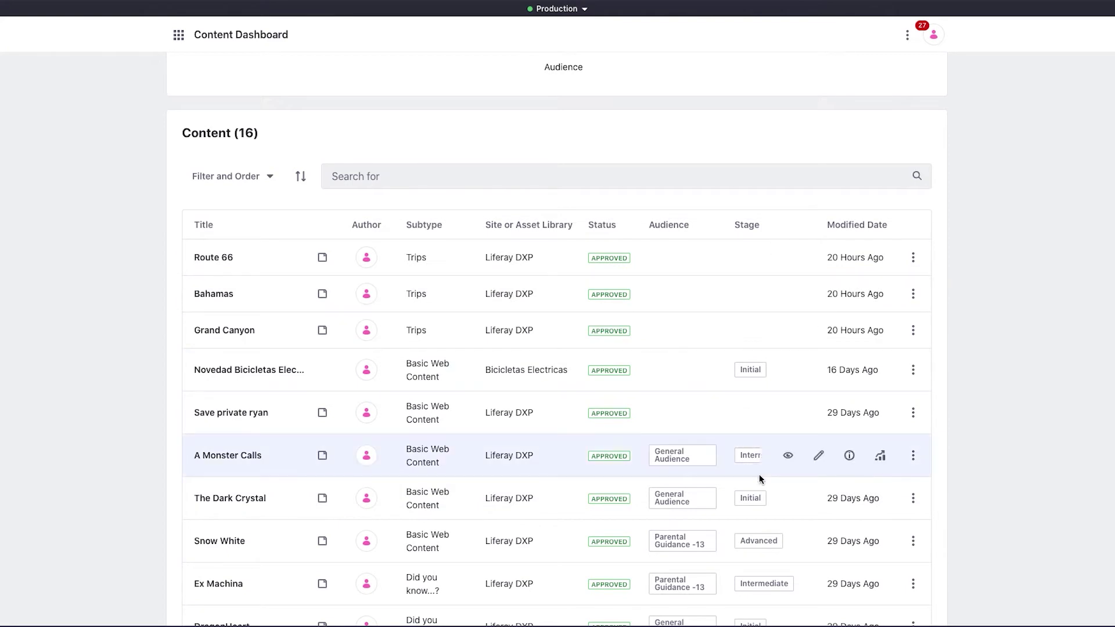
{"action": "scroll", "coordinate": [730, 443], "scroll_direction": "up", "scroll_amount": 6}
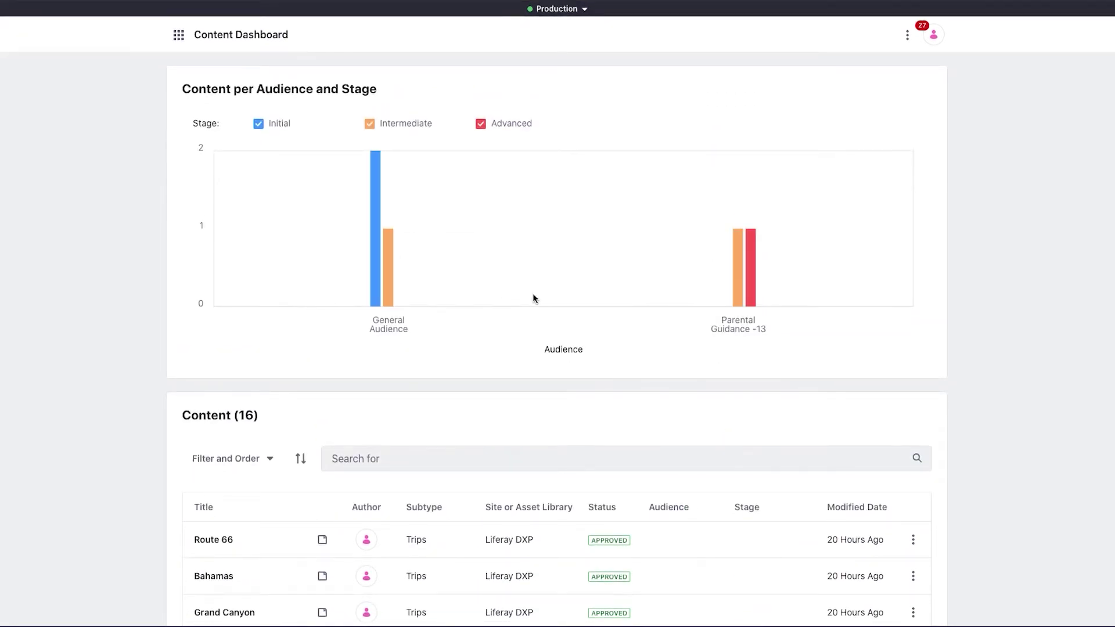
{"action": "scroll", "coordinate": [535, 299], "scroll_direction": "down", "scroll_amount": 1}
{"action": "mouse_move", "coordinate": [385, 238]}
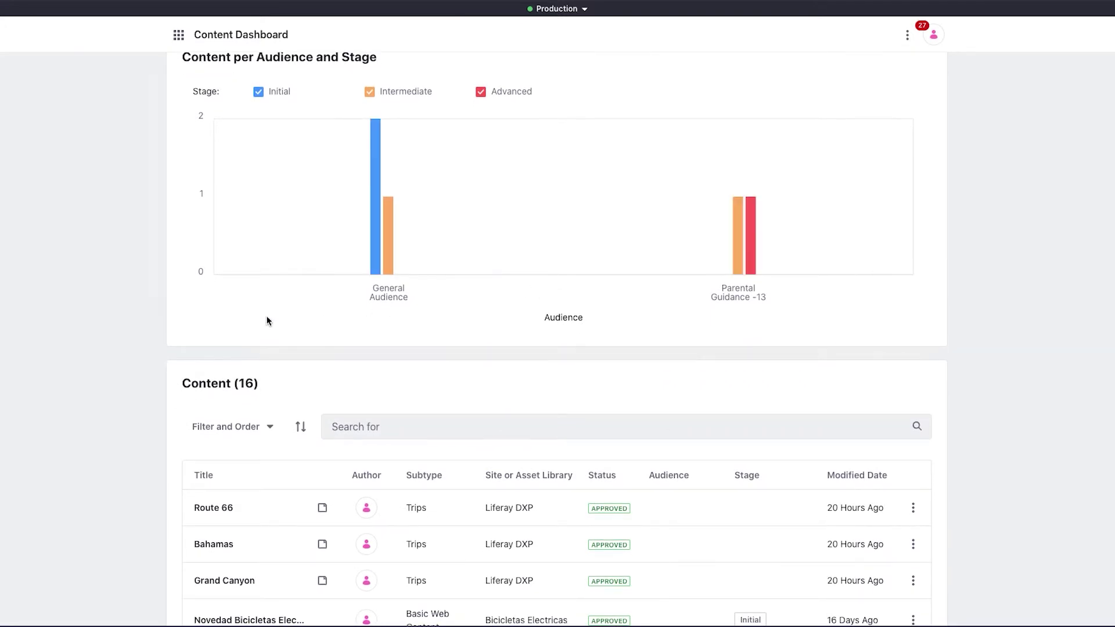
{"action": "scroll", "coordinate": [266, 318], "scroll_direction": "down", "scroll_amount": 5}
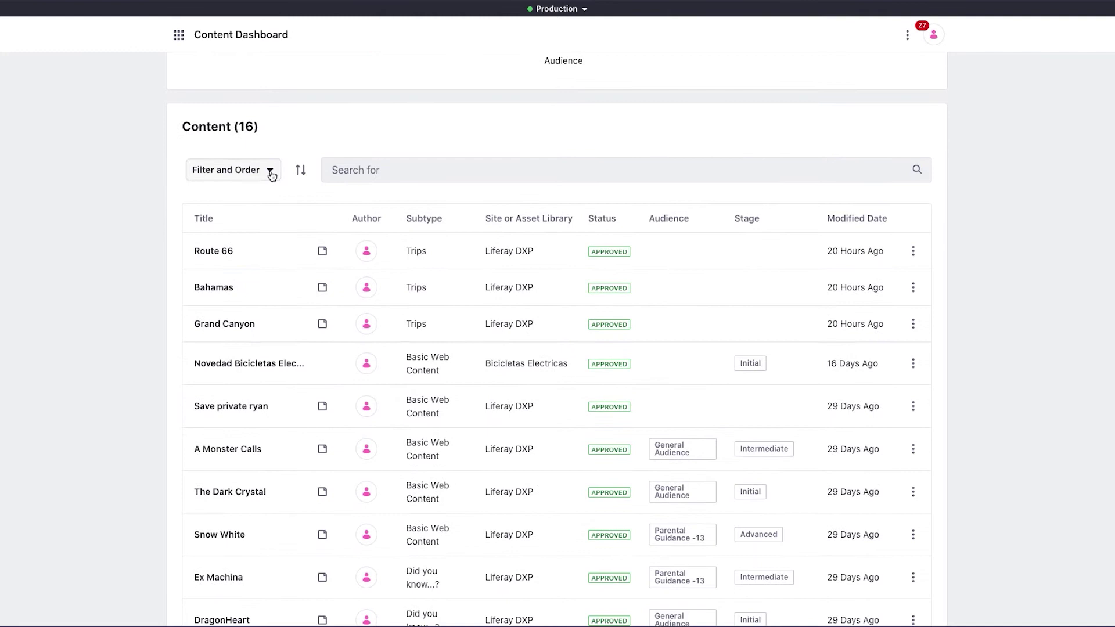
{"action": "left_click", "coordinate": [270, 170]}
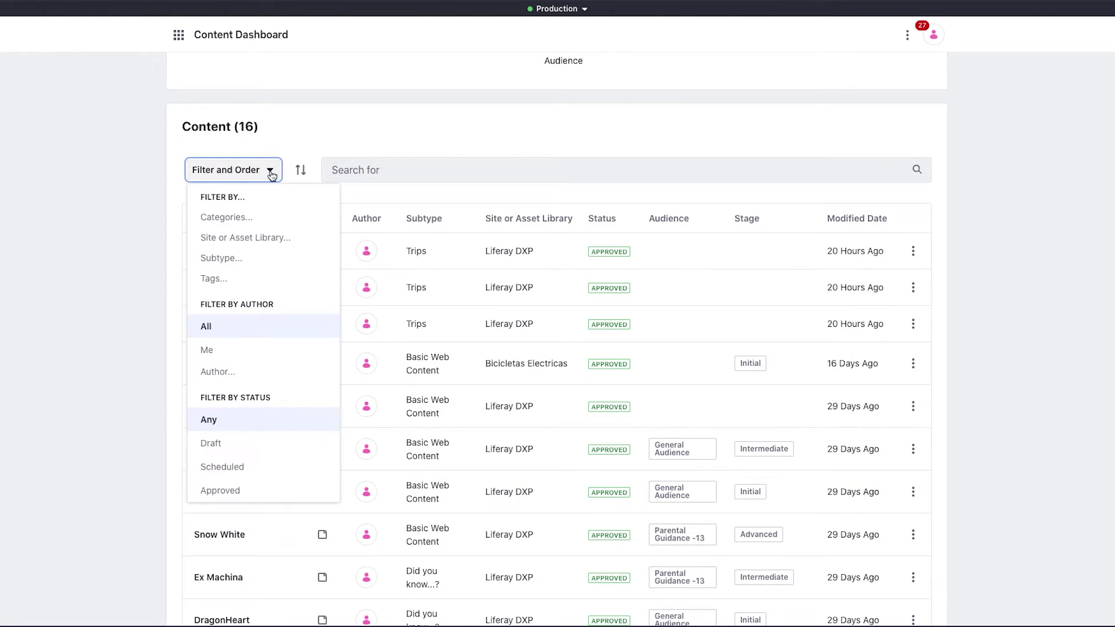
{"action": "left_click", "coordinate": [254, 238]}
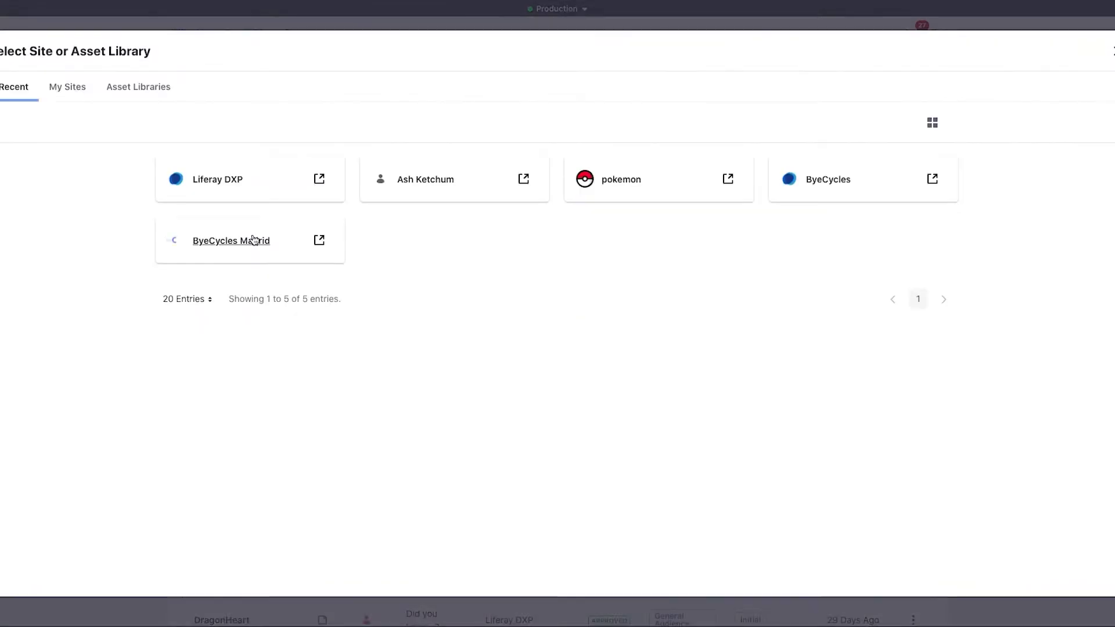
{"action": "left_click", "coordinate": [228, 184]}
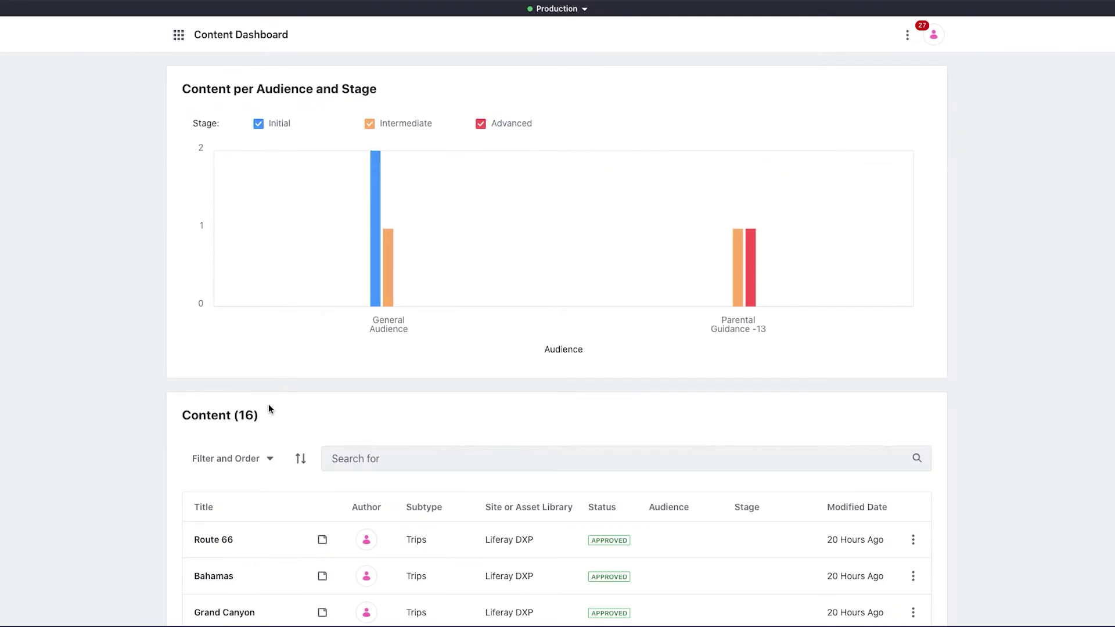
{"action": "left_click", "coordinate": [272, 458]}
{"action": "scroll", "coordinate": [137, 424], "scroll_direction": "down", "scroll_amount": 2}
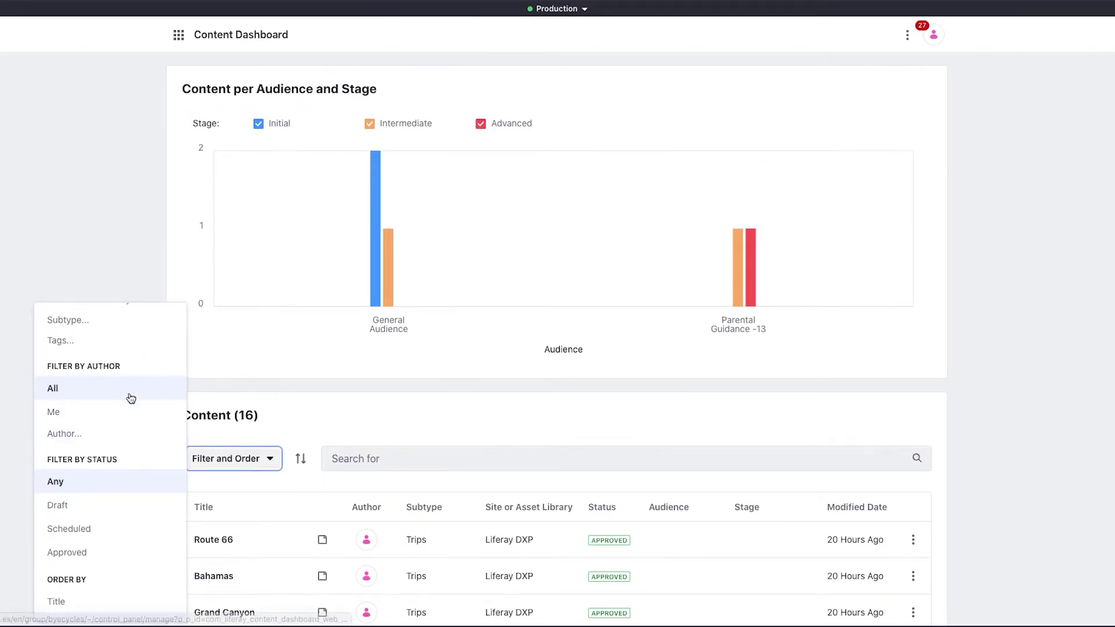
{"action": "scroll", "coordinate": [129, 395], "scroll_direction": "down", "scroll_amount": 1}
{"action": "left_click", "coordinate": [108, 232]}
{"action": "scroll", "coordinate": [358, 348], "scroll_direction": "down", "scroll_amount": 6}
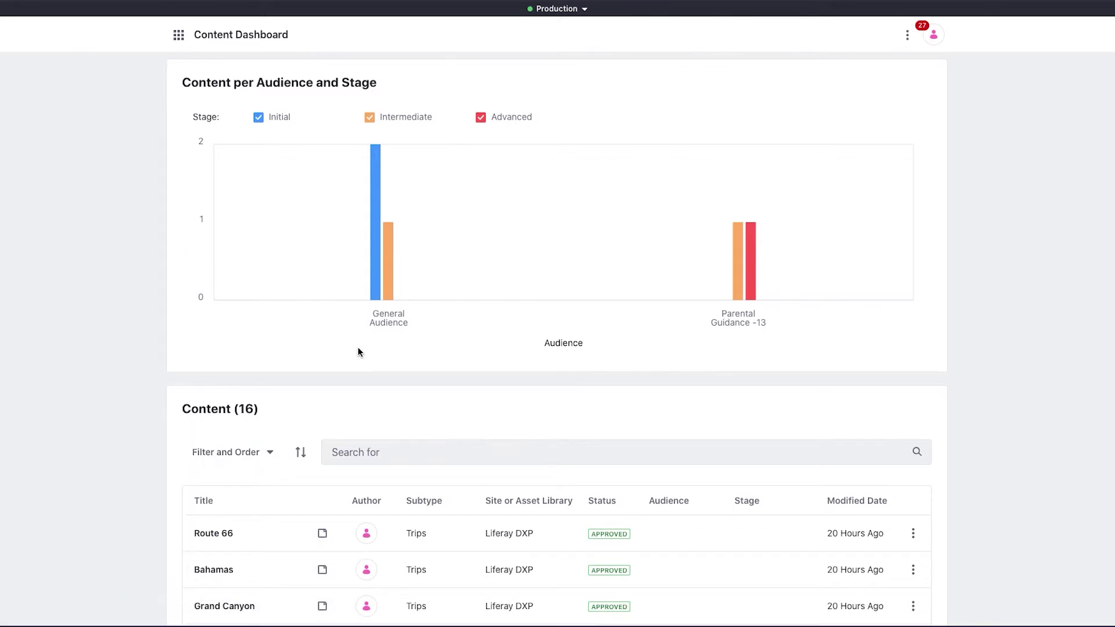
{"action": "scroll", "coordinate": [358, 351], "scroll_direction": "down", "scroll_amount": 1}
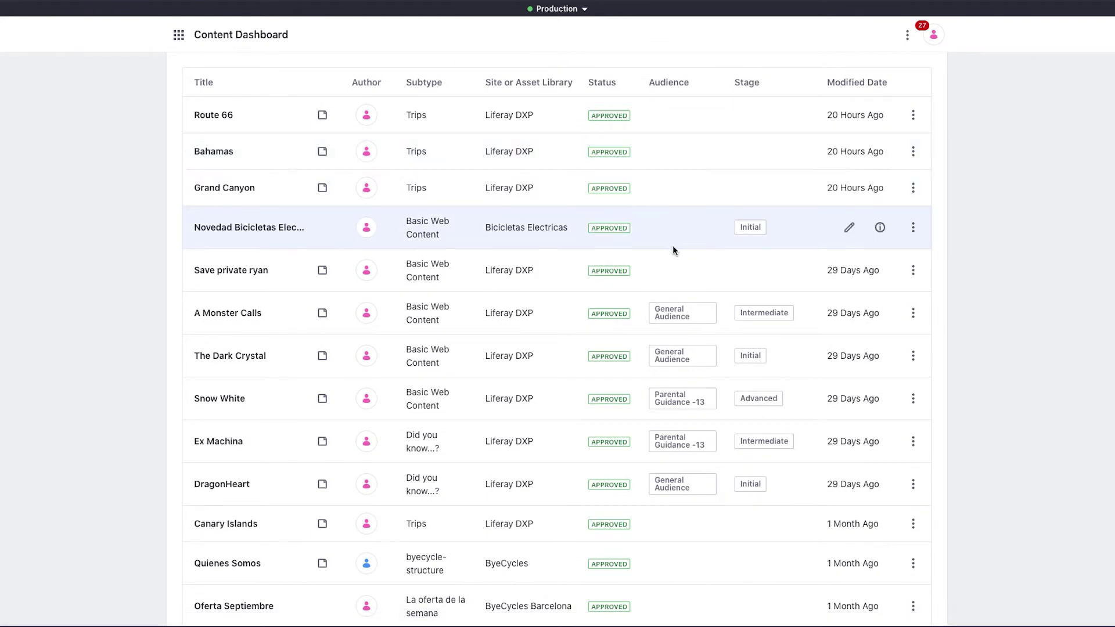
{"action": "scroll", "coordinate": [673, 250], "scroll_direction": "down", "scroll_amount": 1}
{"action": "scroll", "coordinate": [673, 250], "scroll_direction": "down", "scroll_amount": 1}
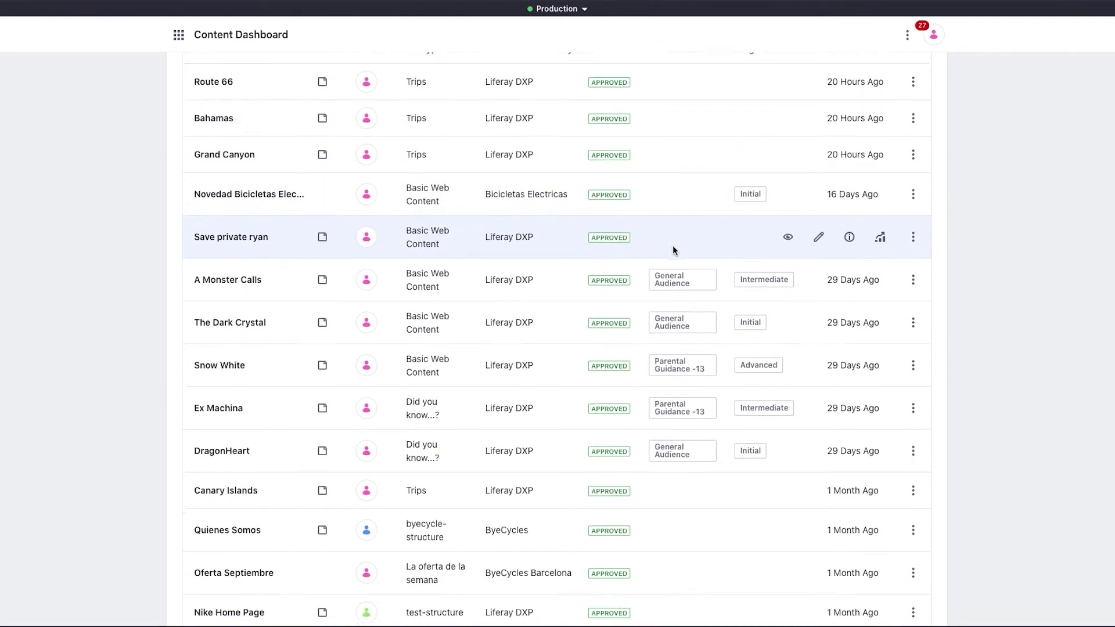
{"action": "scroll", "coordinate": [674, 247], "scroll_direction": "down", "scroll_amount": 1}
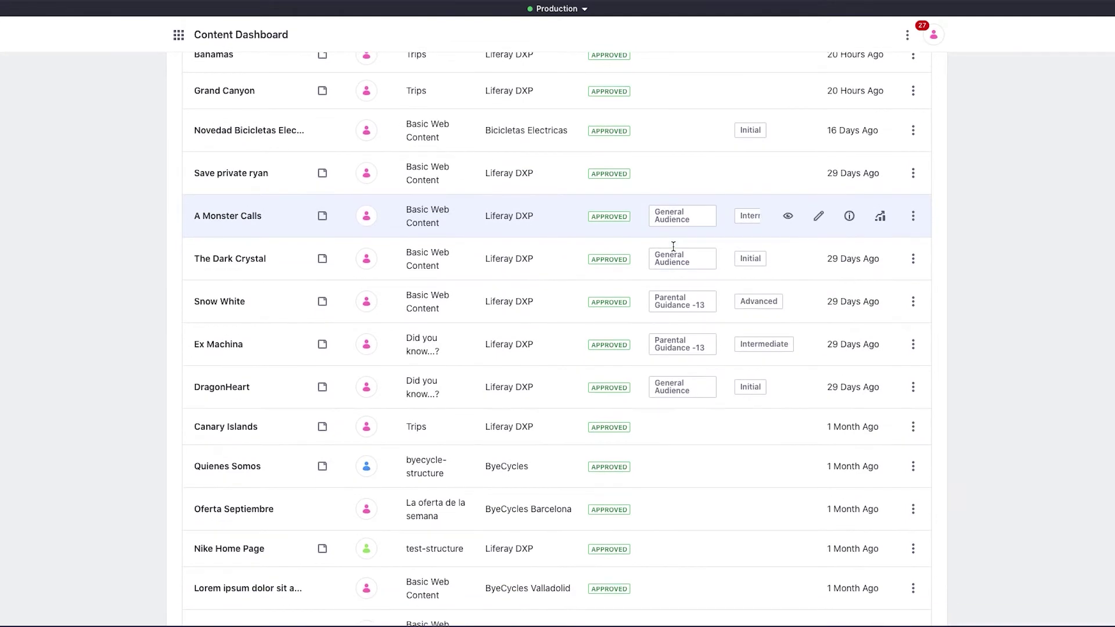
{"action": "scroll", "coordinate": [674, 254], "scroll_direction": "down", "scroll_amount": 2}
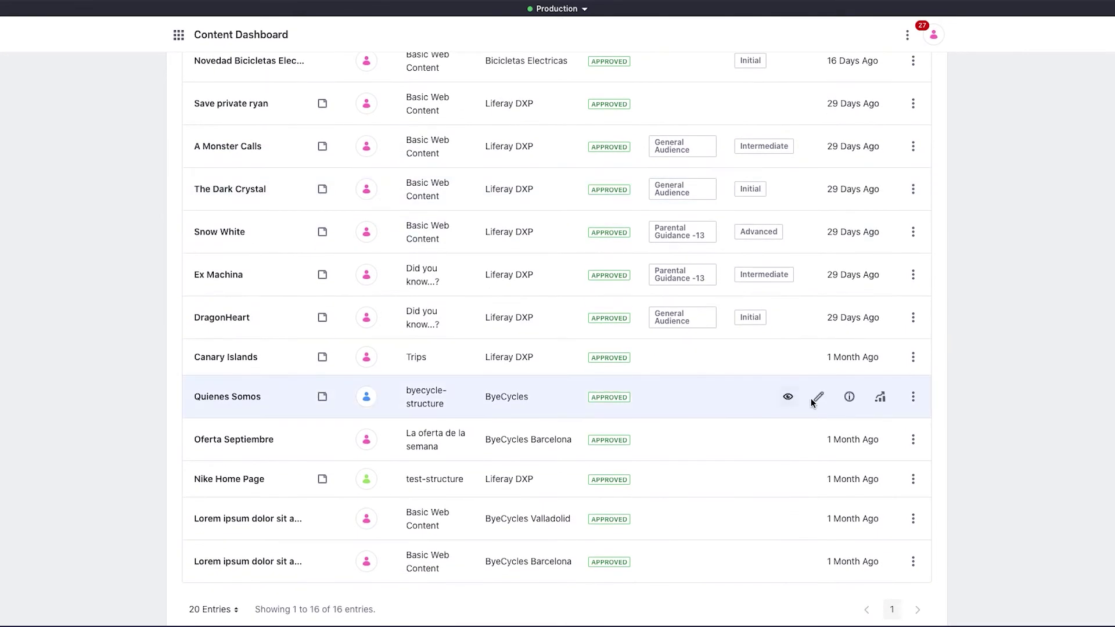
- Show Quienes Somos performance metrics for the last 7 days
{"action": "left_click", "coordinate": [880, 399]}
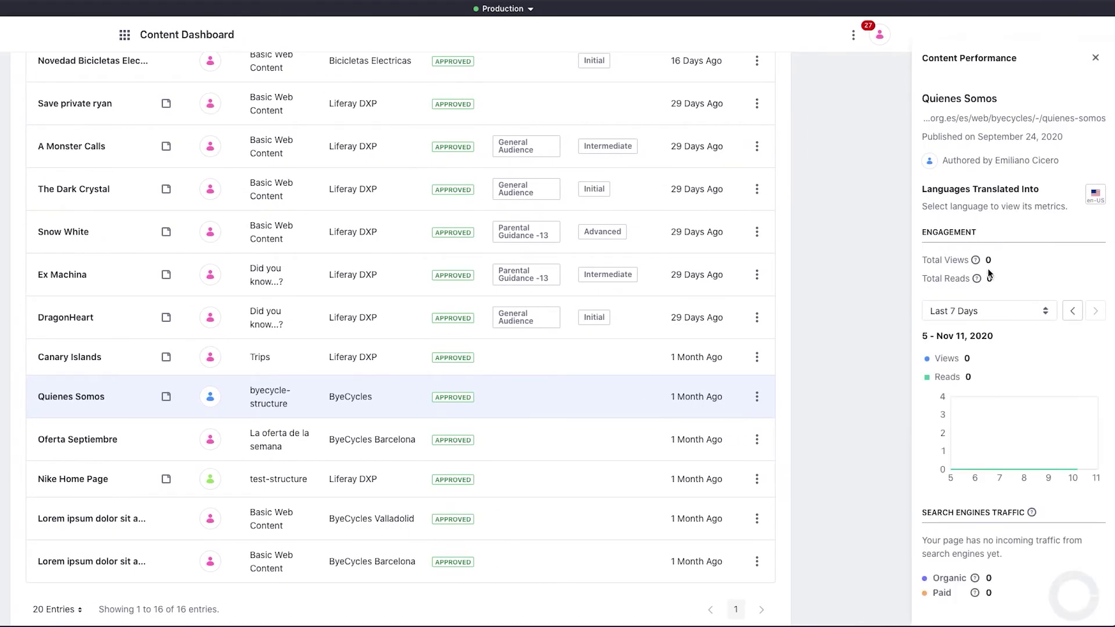
{"action": "scroll", "coordinate": [827, 378], "scroll_direction": "down", "scroll_amount": 1}
{"action": "left_click", "coordinate": [1025, 315]}
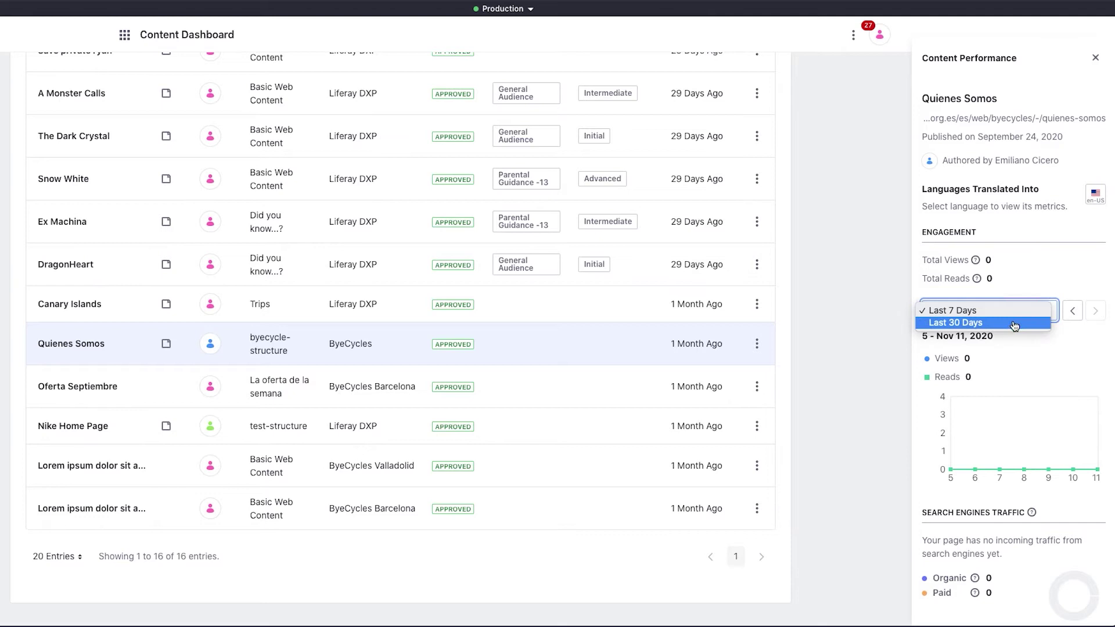
{"action": "left_click", "coordinate": [1014, 324]}
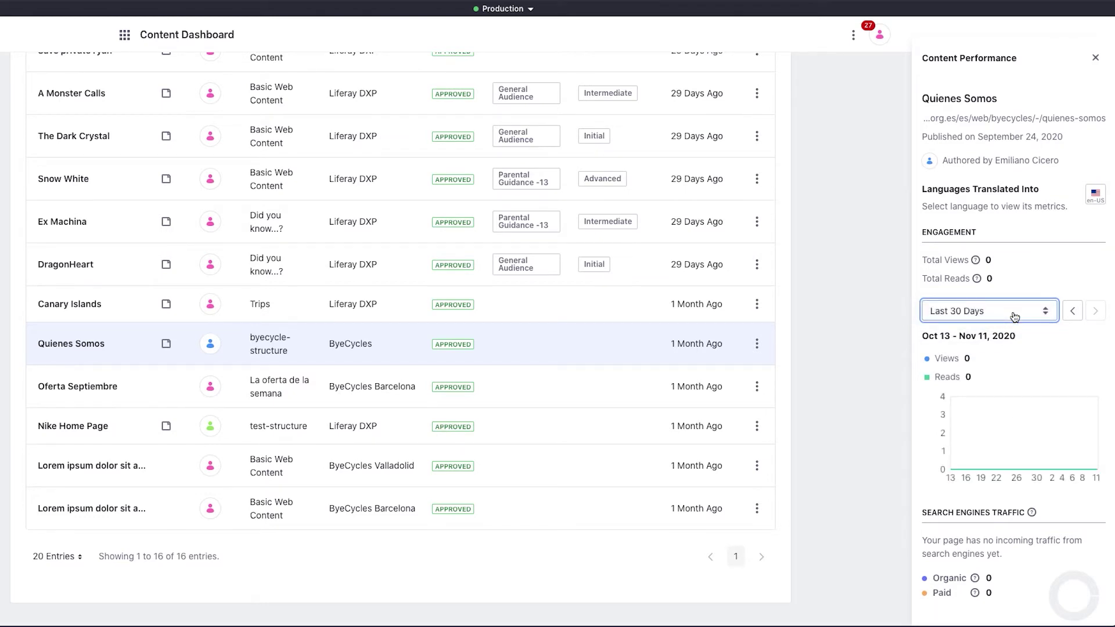
{"action": "left_click", "coordinate": [1013, 316]}
{"action": "left_click", "coordinate": [1010, 298]}
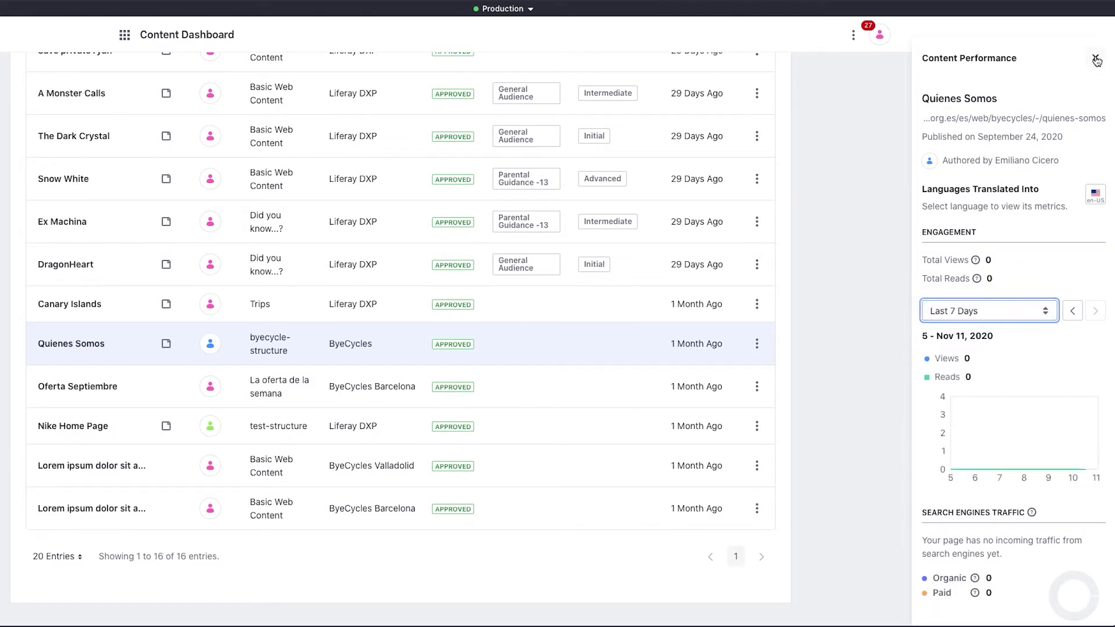
- Open the Quienes Somos page with its content performance metrics panel
{"action": "left_click", "coordinate": [1096, 61]}
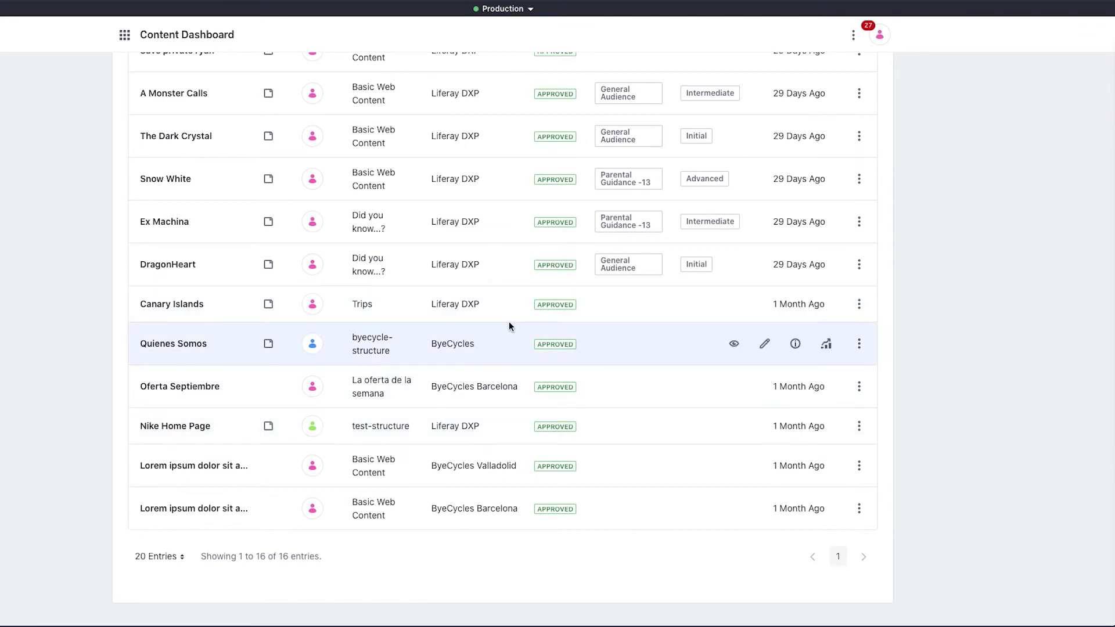
{"action": "left_click", "coordinate": [735, 345]}
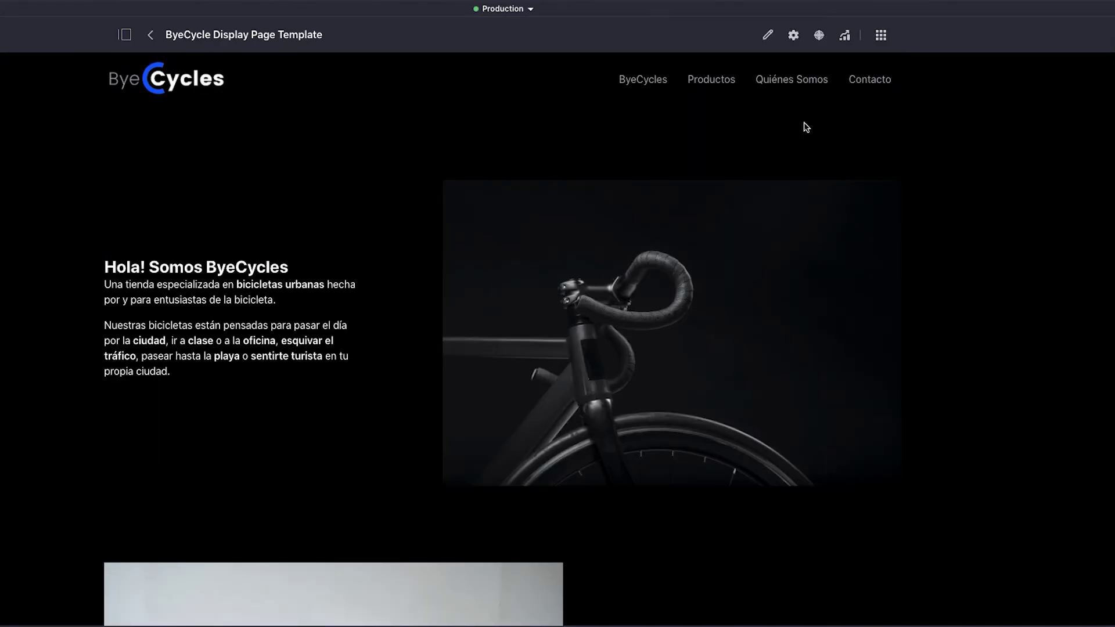
{"action": "left_click", "coordinate": [845, 34]}
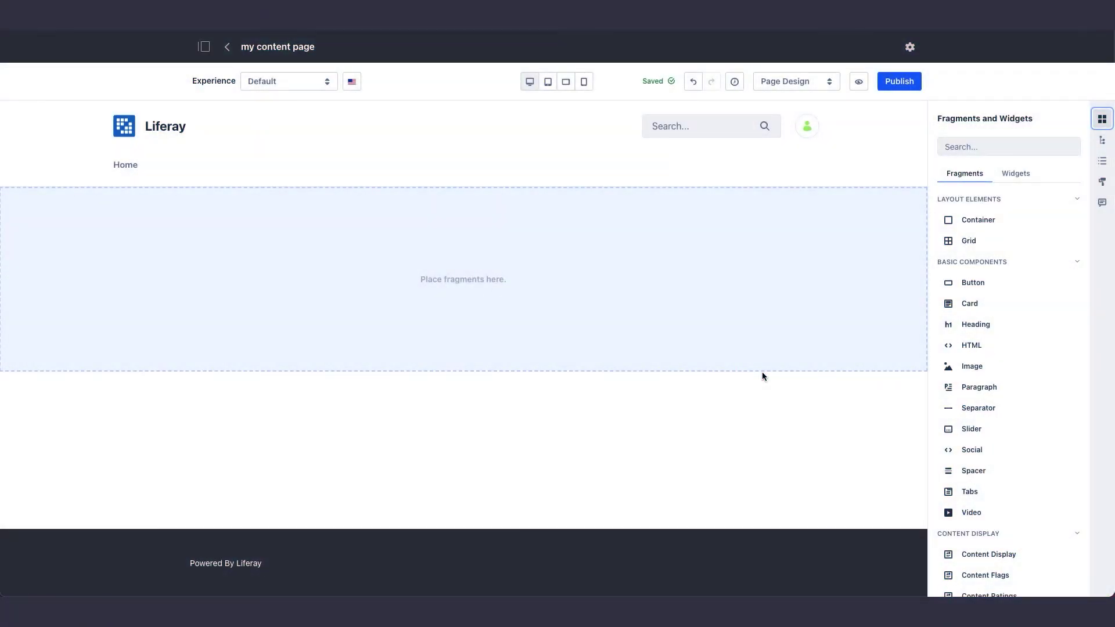
- Add a container holding a three-column grid to the empty page
{"action": "scroll", "coordinate": [1018, 262], "scroll_direction": "down", "scroll_amount": 3}
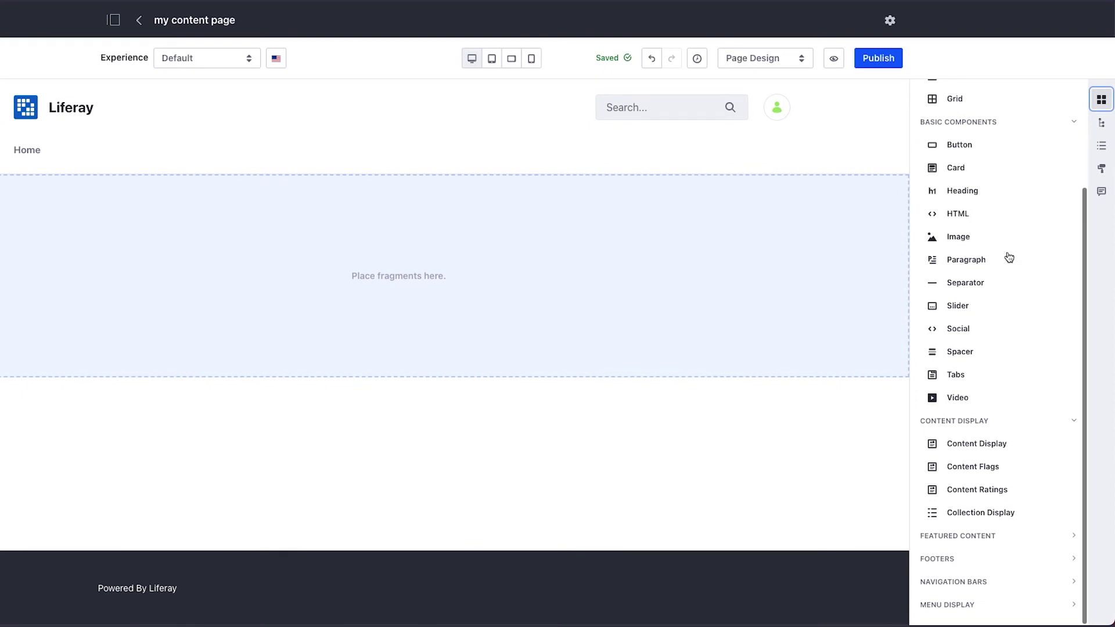
{"action": "scroll", "coordinate": [1009, 256], "scroll_direction": "up", "scroll_amount": 4}
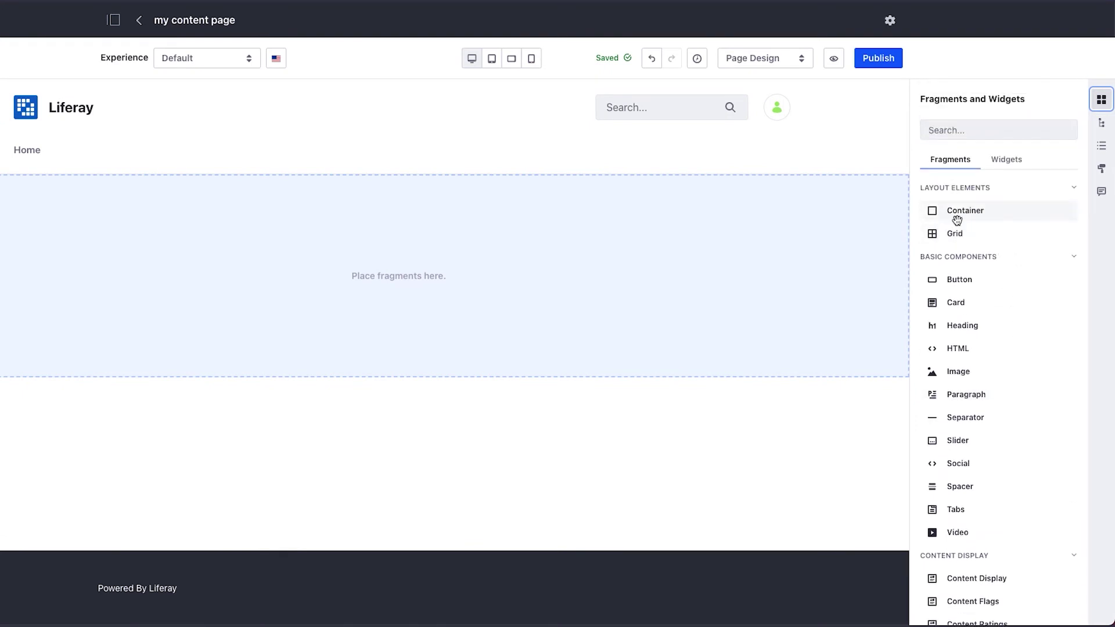
{"action": "left_click_drag", "start_coordinate": [957, 220], "coordinate": [767, 230]}
{"action": "left_click_drag", "start_coordinate": [954, 234], "coordinate": [790, 238]}
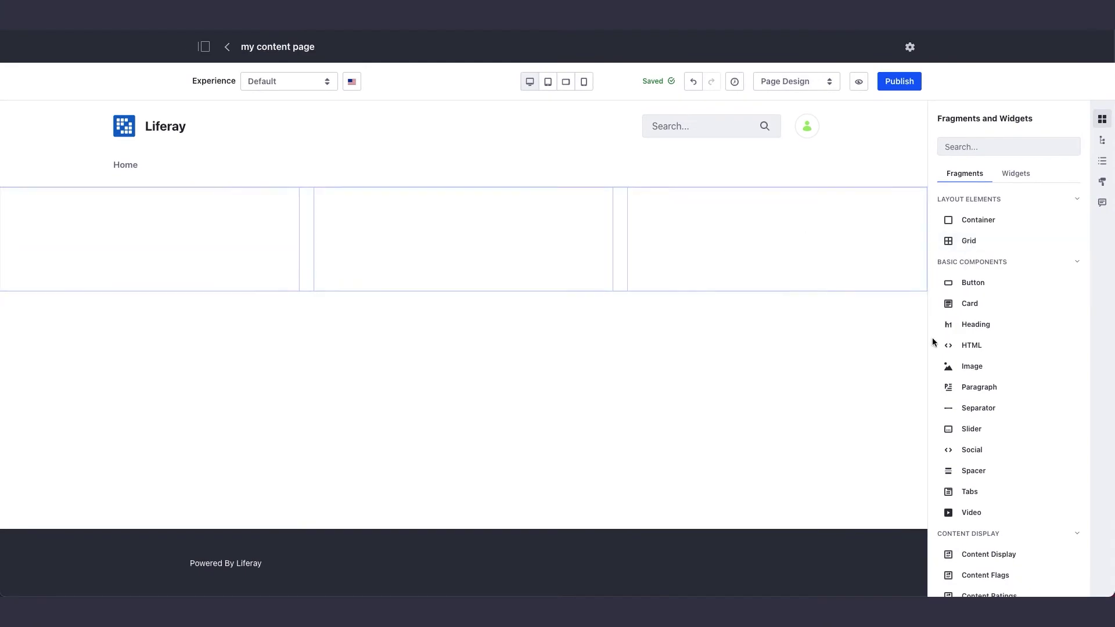
- Place a Heading Example heading and an image in each grid column
{"action": "left_click_drag", "start_coordinate": [981, 324], "coordinate": [226, 198]}
{"action": "left_click_drag", "start_coordinate": [971, 366], "coordinate": [234, 309]}
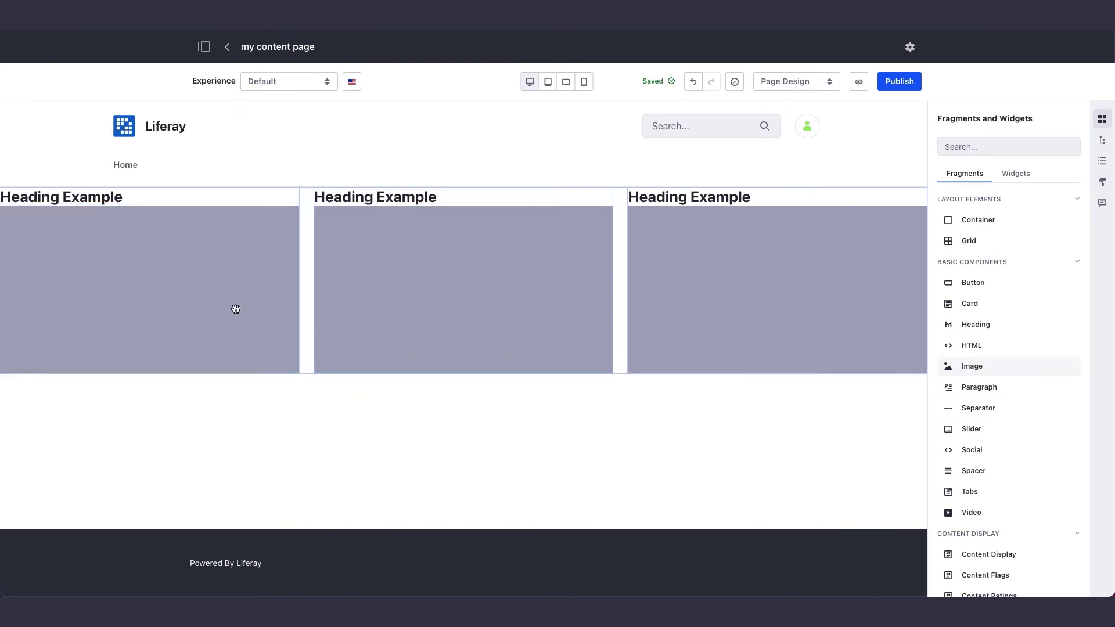
{"action": "left_click", "coordinate": [829, 209]}
{"action": "left_click", "coordinate": [620, 192]}
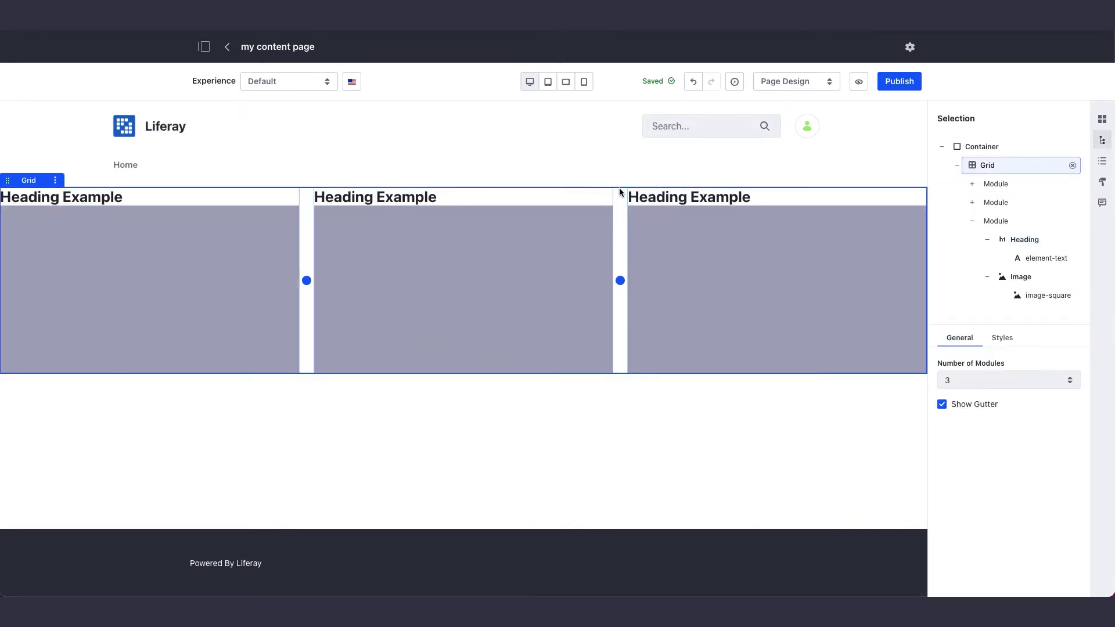
{"action": "left_click", "coordinate": [55, 180]}
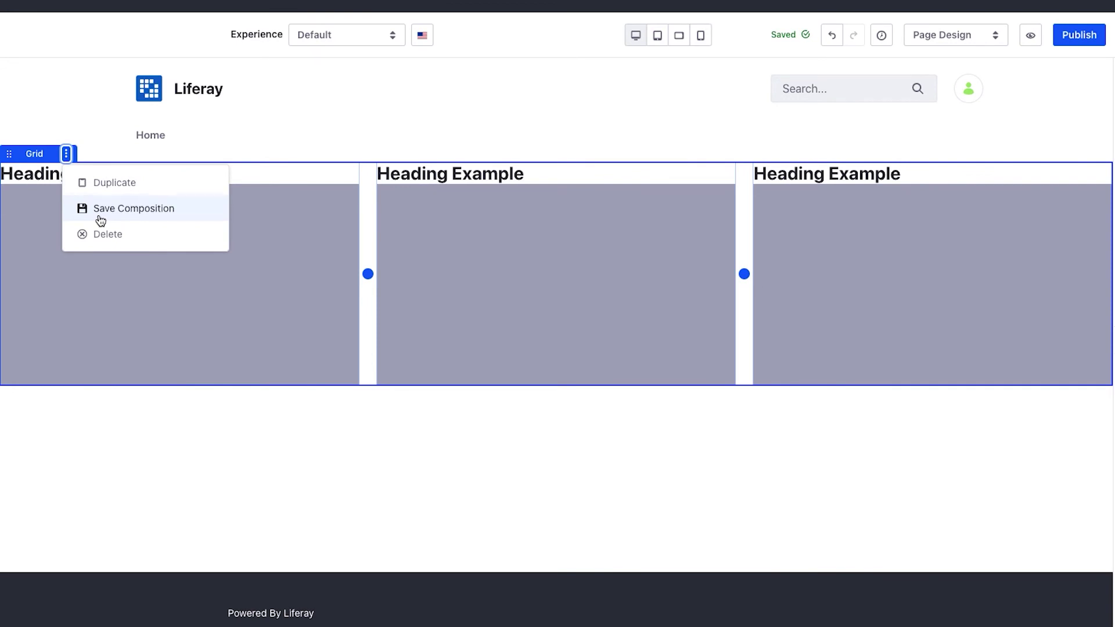
- Save the grid as the composition 'my image gallery'
{"action": "left_click", "coordinate": [100, 210]}
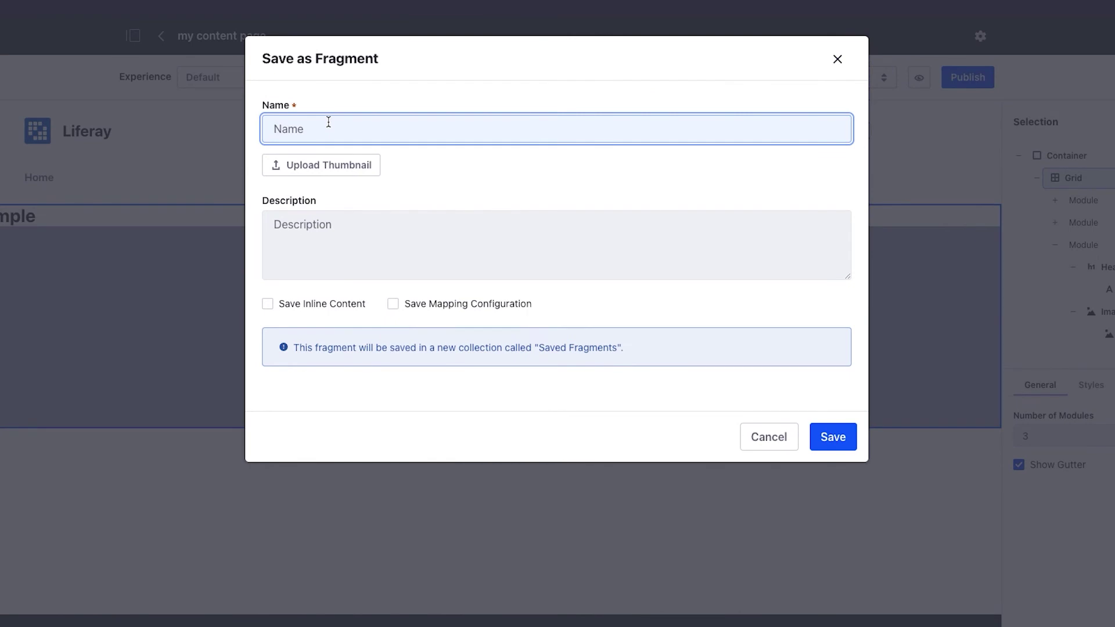
{"action": "type", "text": "my image gallery"}
{"action": "left_click", "coordinate": [314, 227]}
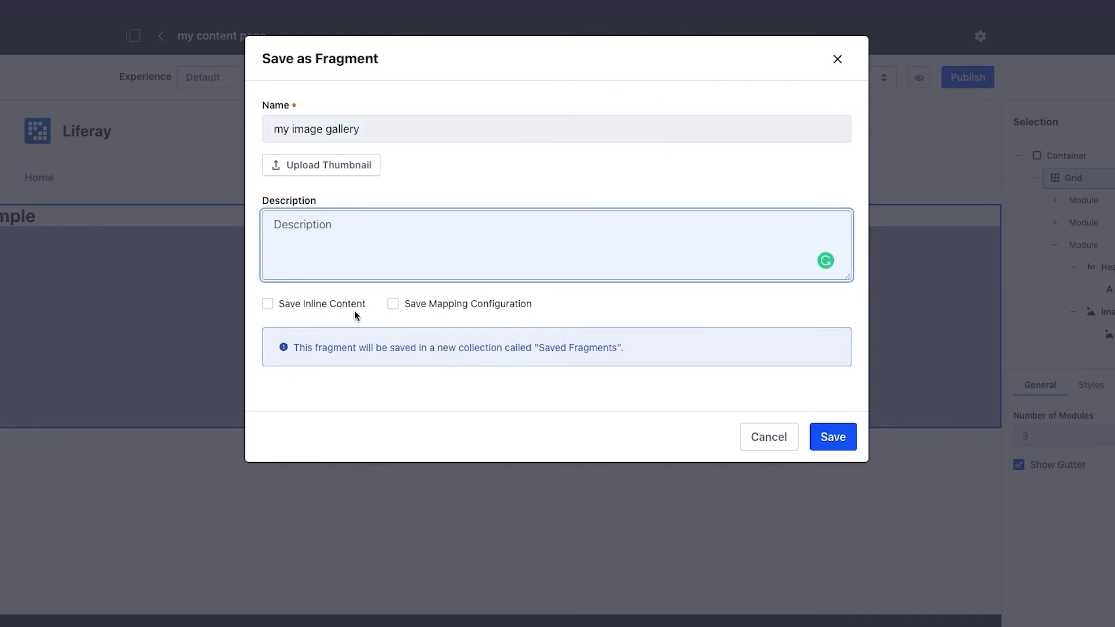
{"action": "left_click", "coordinate": [842, 441]}
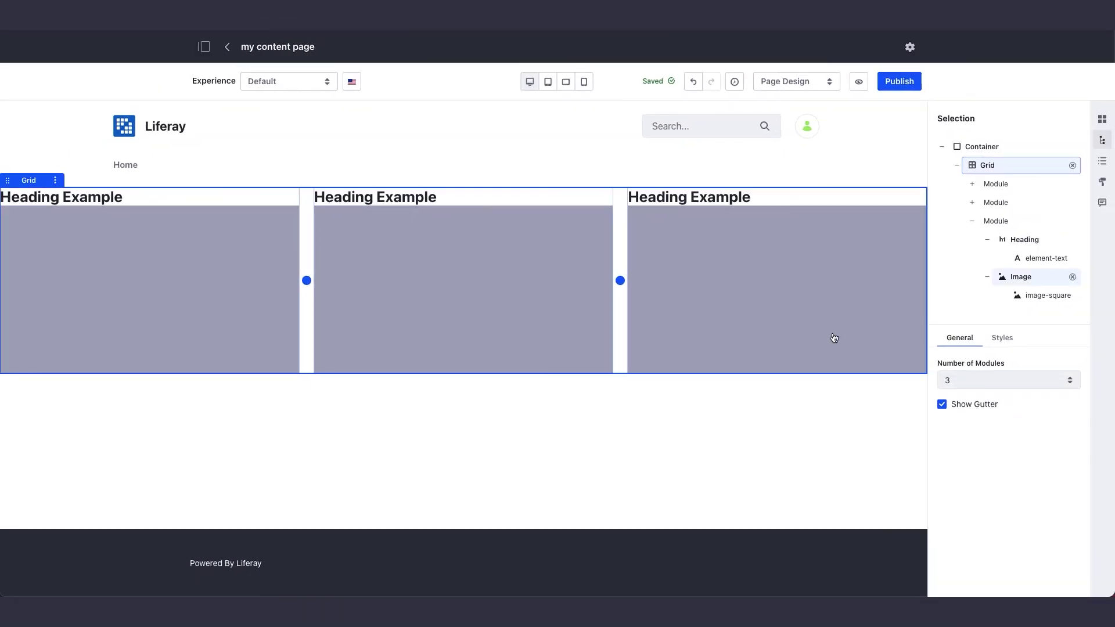
- Add a copy of 'my image gallery' from Saved Fragments below the grid
{"action": "left_click", "coordinate": [1101, 119]}
{"action": "scroll", "coordinate": [1005, 328], "scroll_direction": "down", "scroll_amount": 3}
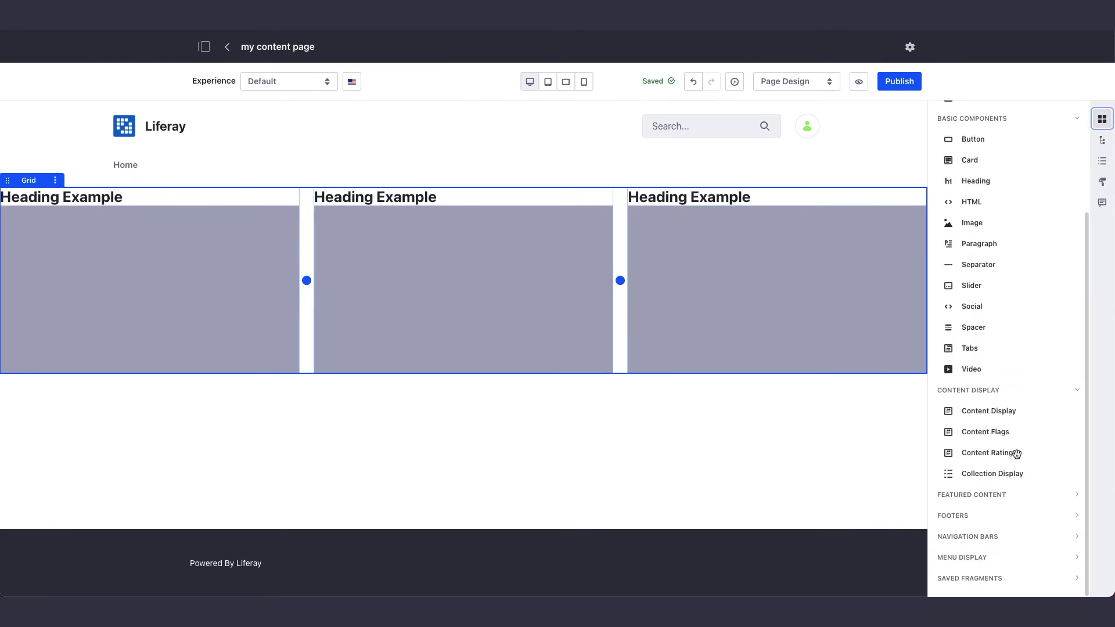
{"action": "scroll", "coordinate": [1004, 563], "scroll_direction": "down", "scroll_amount": 1}
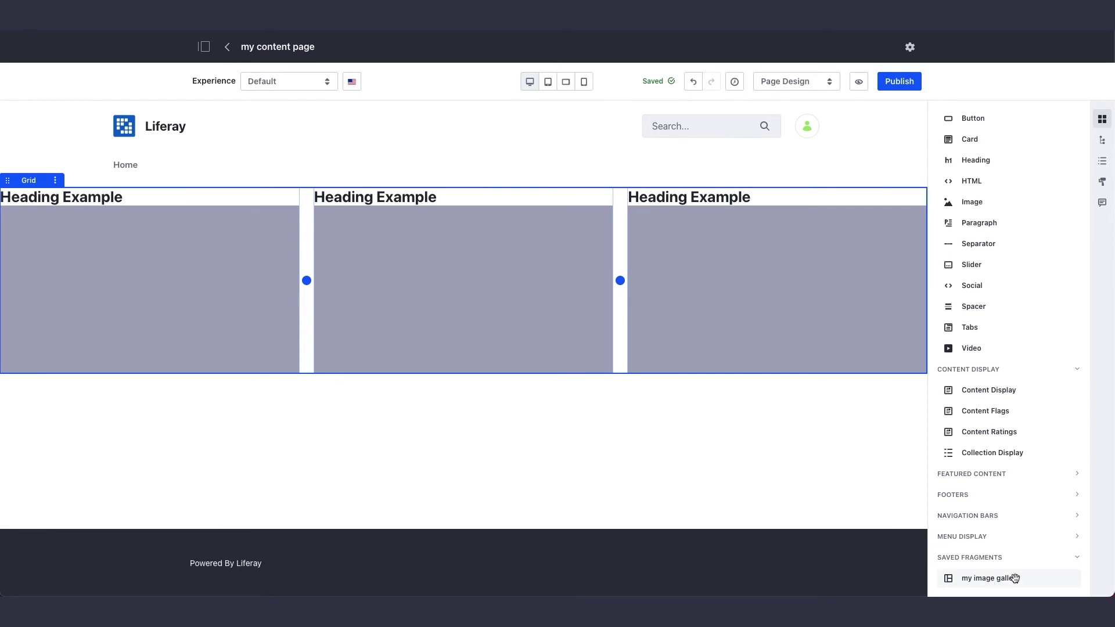
{"action": "left_click_drag", "start_coordinate": [1015, 579], "coordinate": [767, 372]}
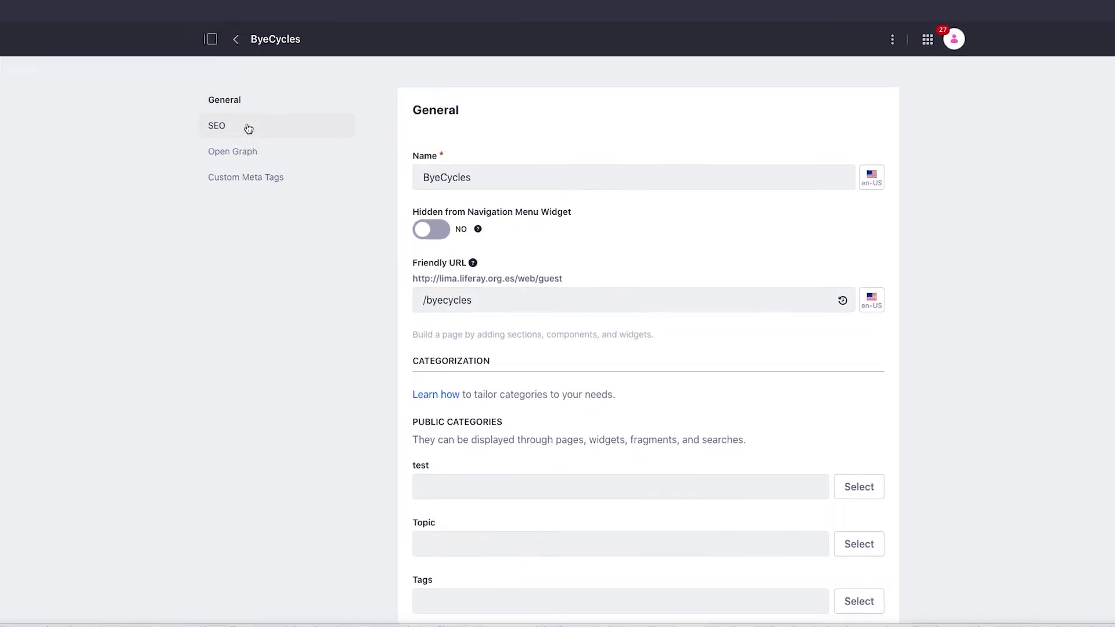
- Enter 'Byecycles mainpage' as the HTML Title in the page's SEO settings
{"action": "left_click", "coordinate": [248, 129]}
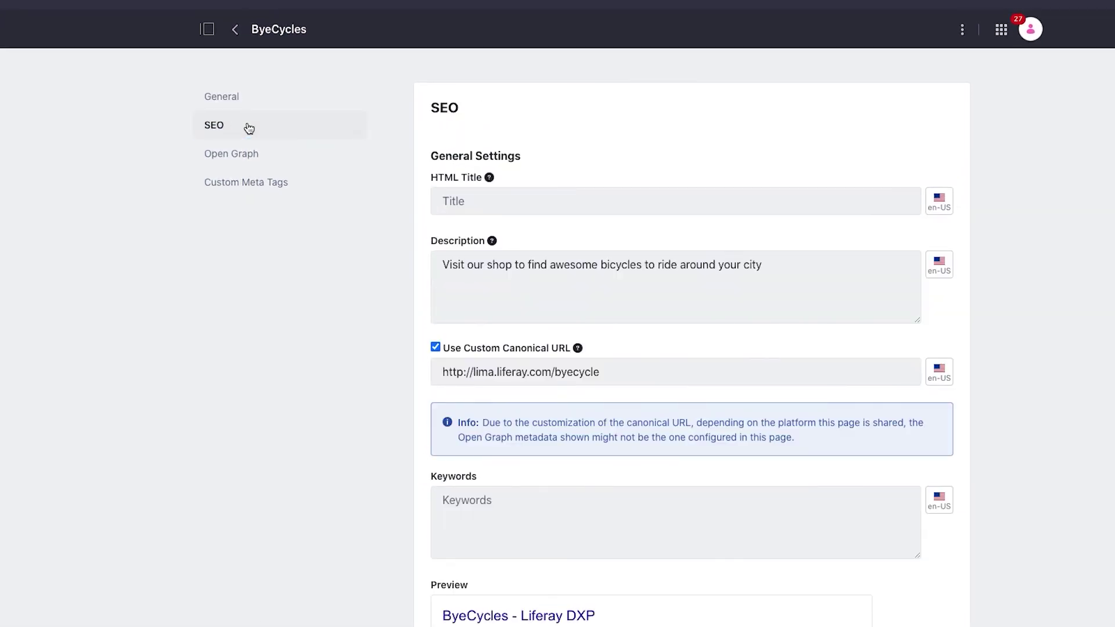
{"action": "left_click", "coordinate": [500, 201]}
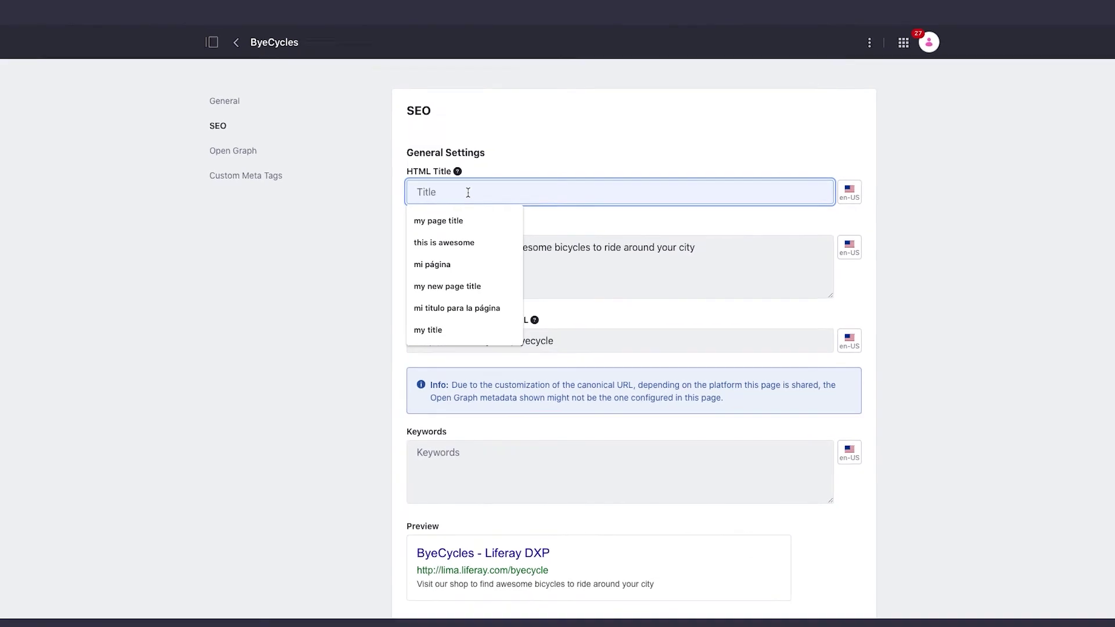
{"action": "type", "text": "By"}
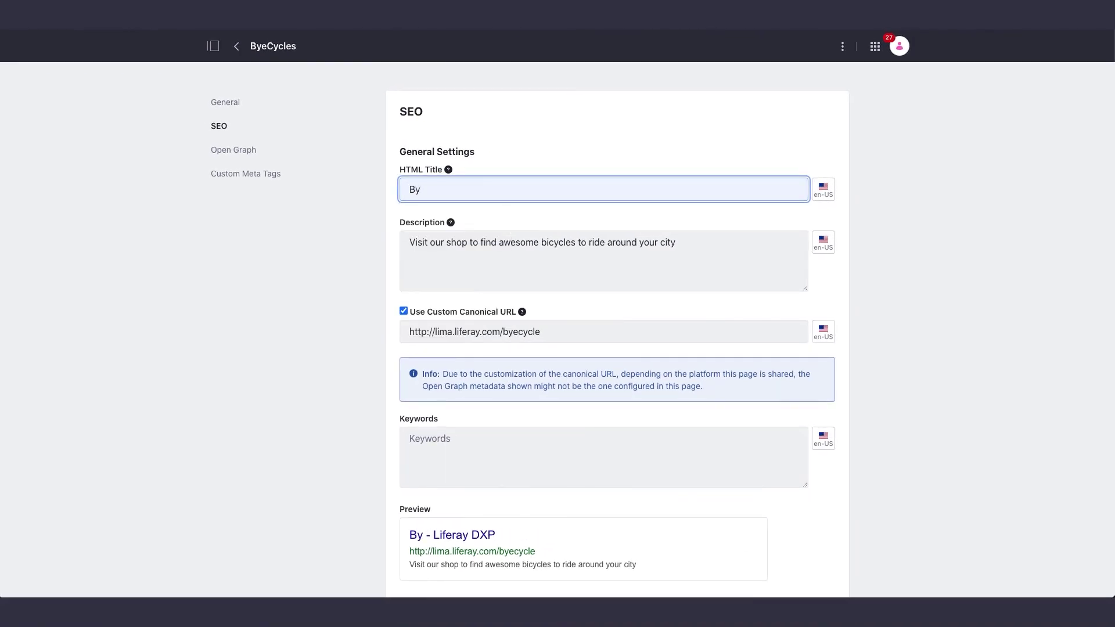
{"action": "type", "text": "ecycle"}
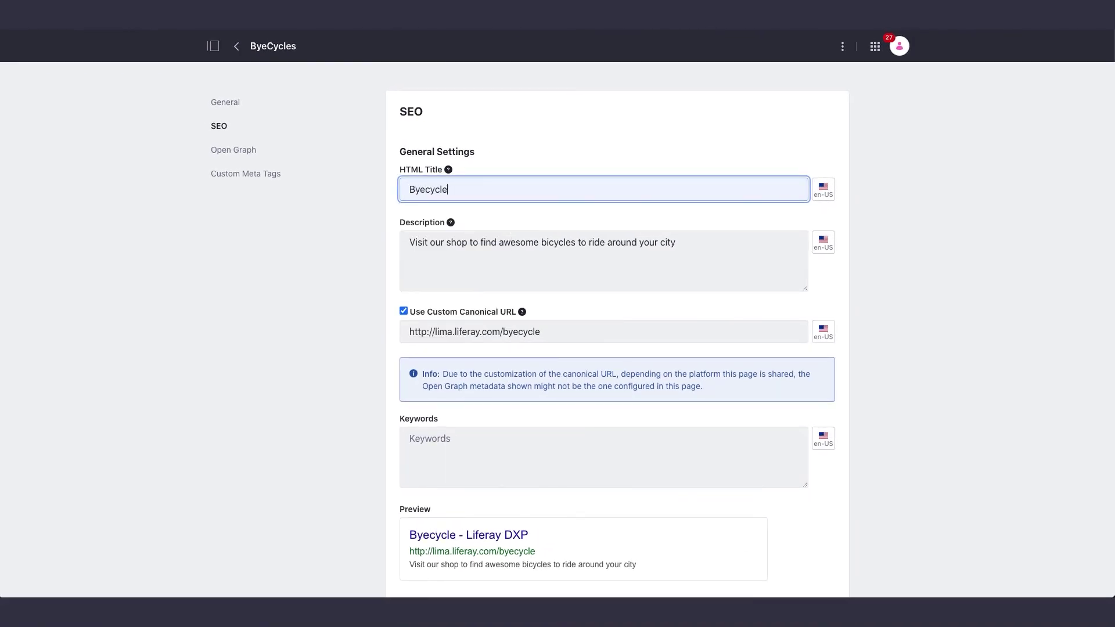
{"action": "type", "text": "s"}
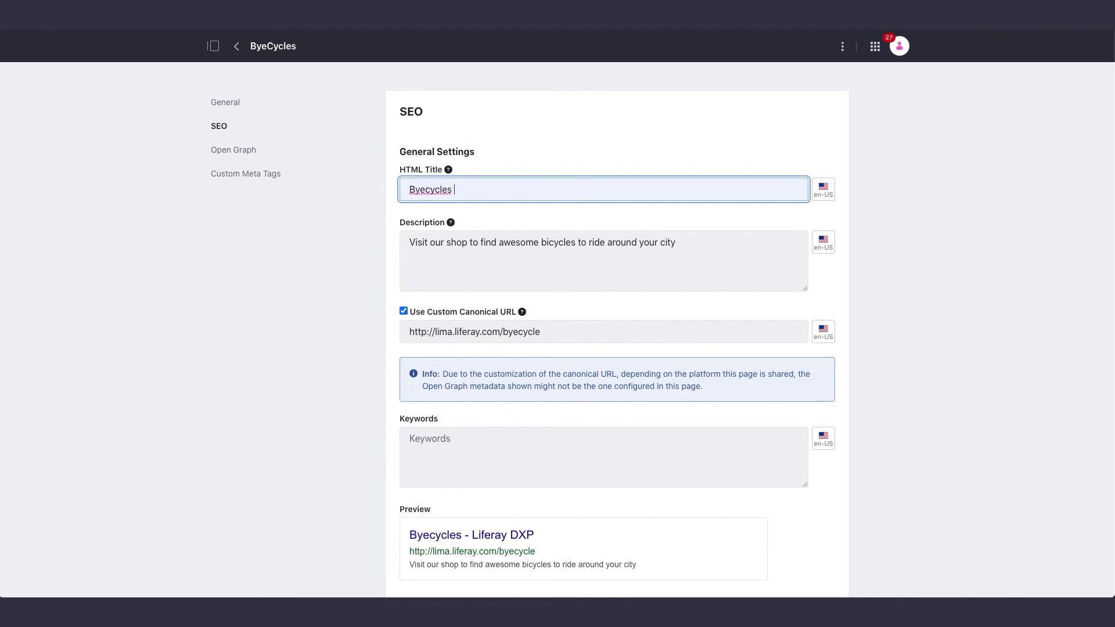
{"action": "type", "text": " mainpage"}
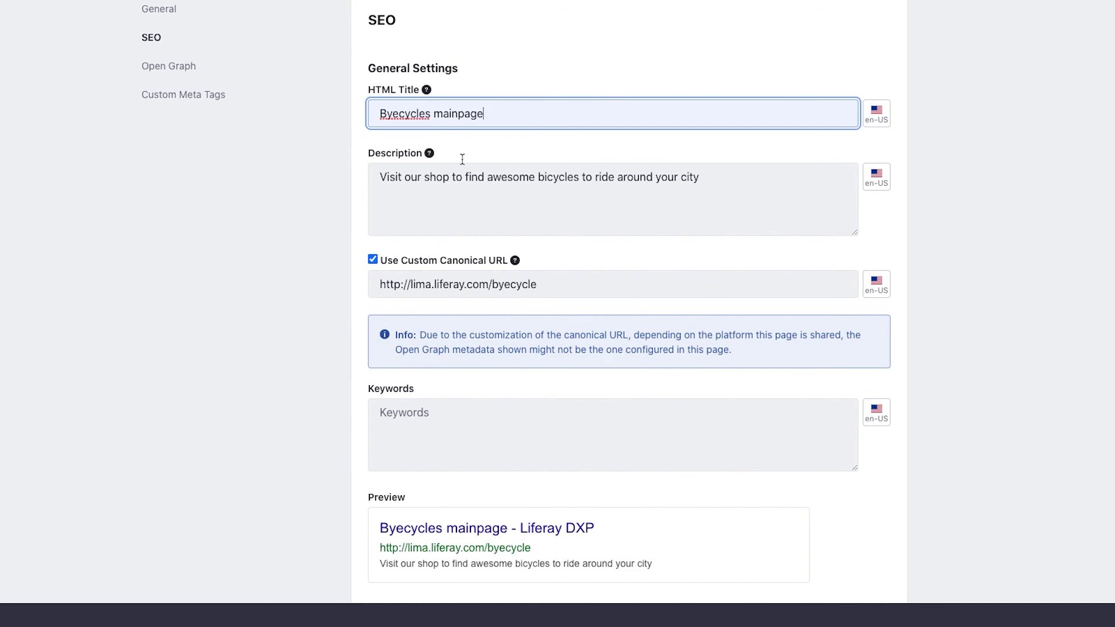
{"action": "scroll", "coordinate": [465, 267], "scroll_direction": "down", "scroll_amount": 3}
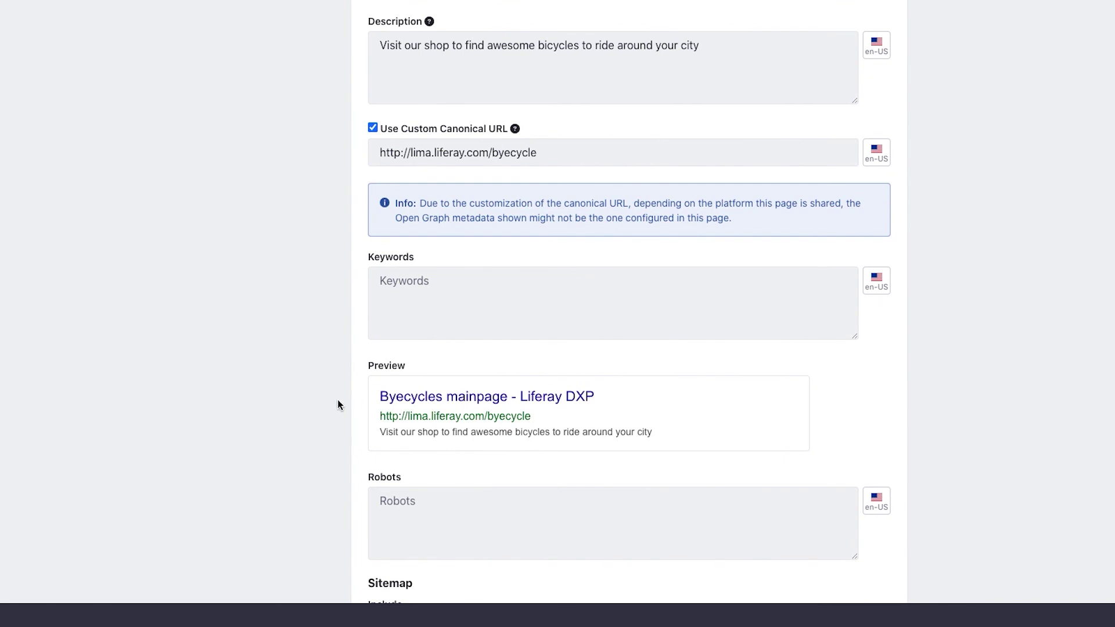
{"action": "scroll", "coordinate": [339, 401], "scroll_direction": "up", "scroll_amount": 3}
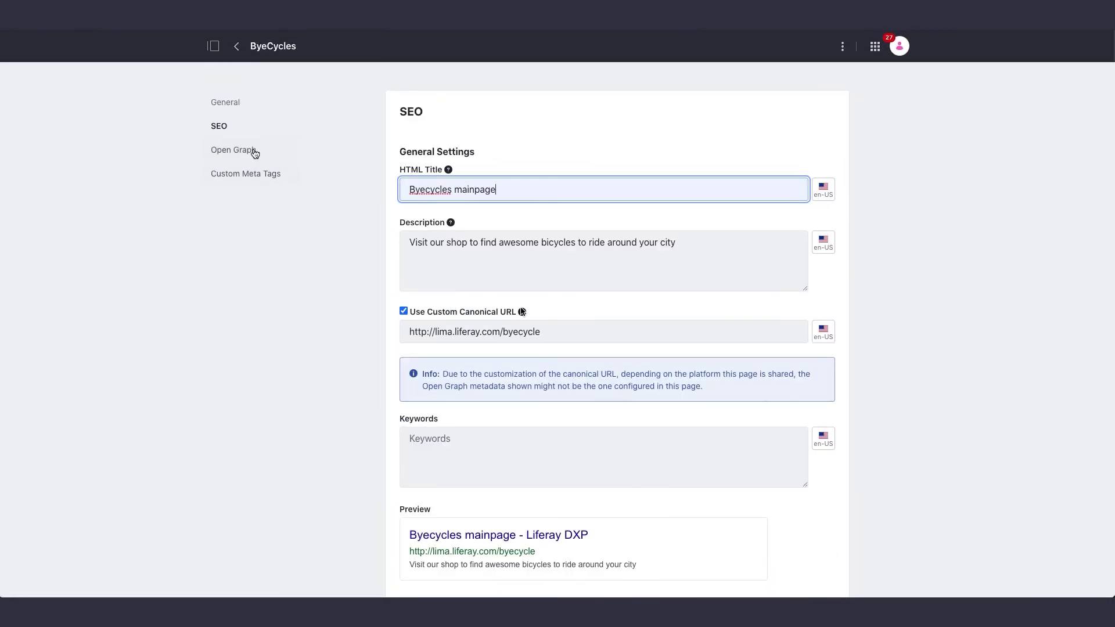
- Show the Open Graph settings down to the 'Check our new models' preview card
{"action": "left_click", "coordinate": [239, 151]}
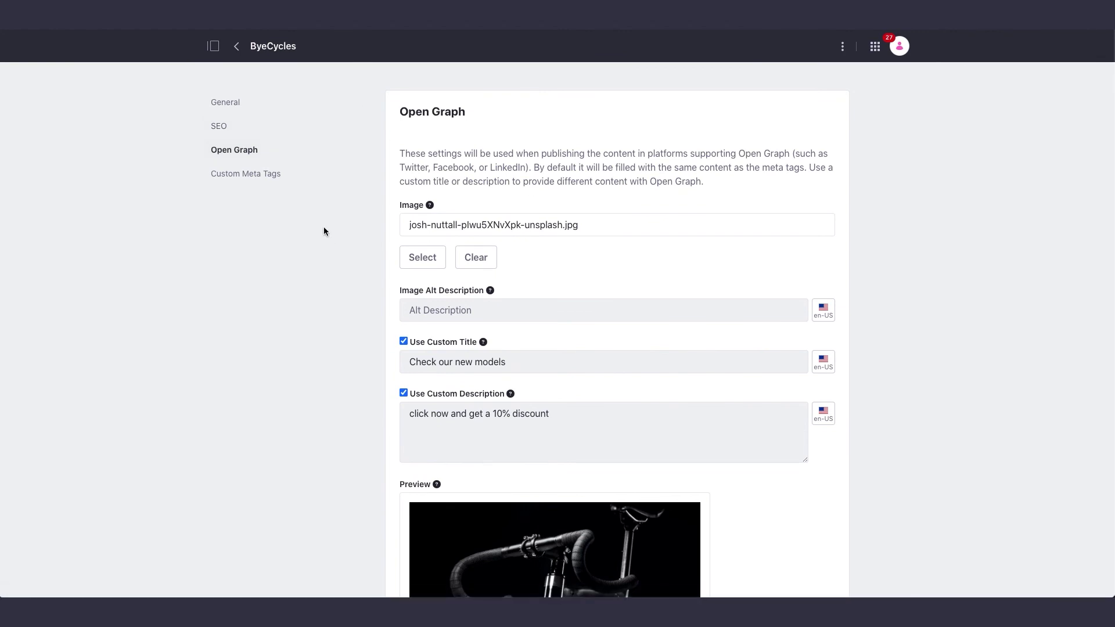
{"action": "scroll", "coordinate": [322, 226], "scroll_direction": "down", "scroll_amount": 5}
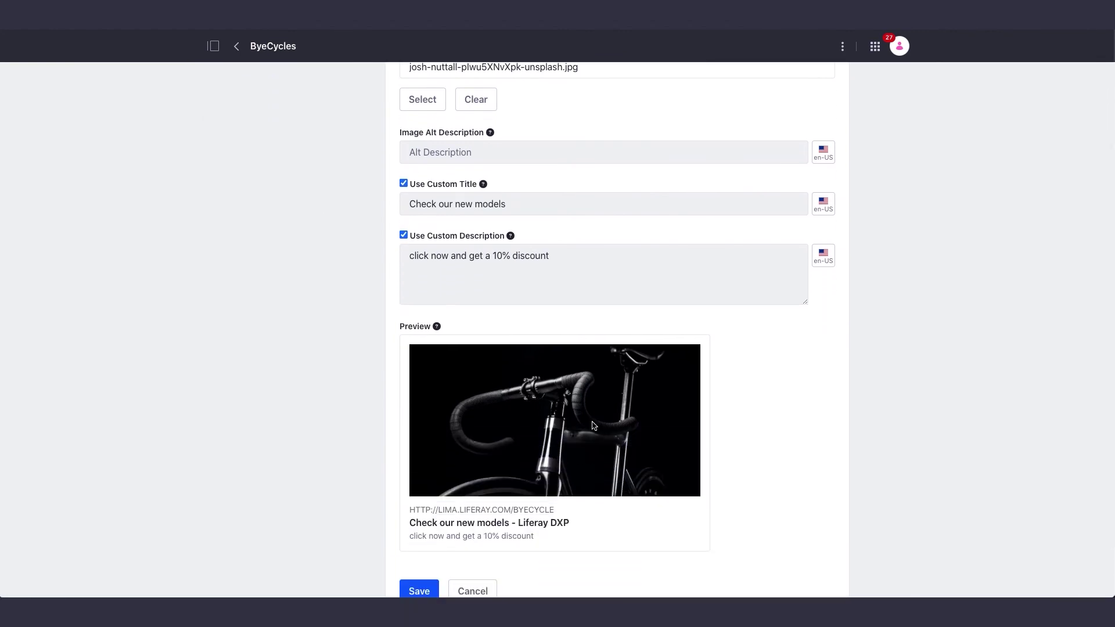